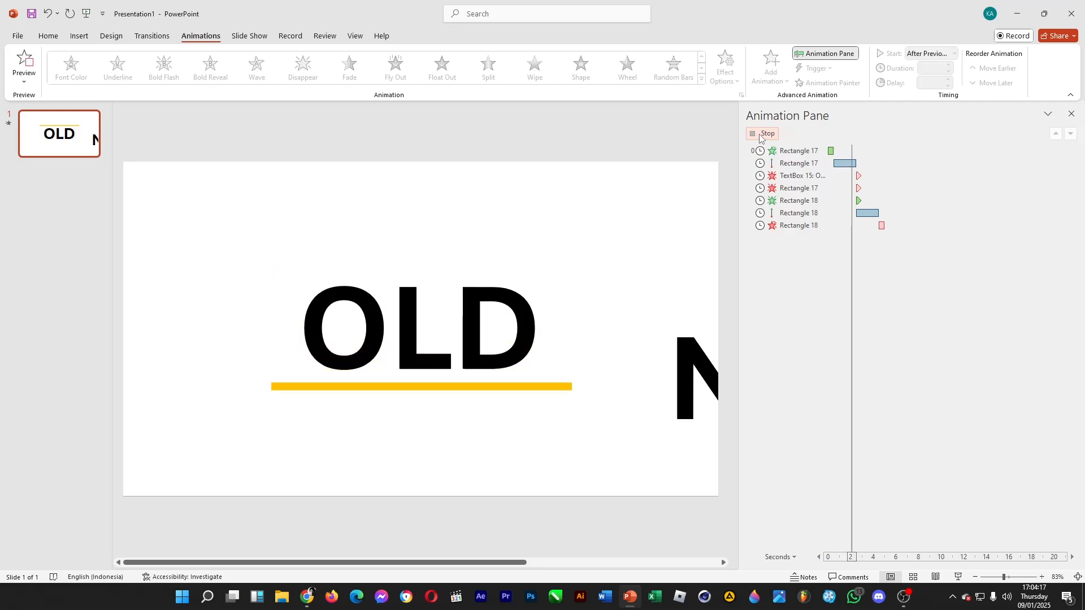
- Move the NEW text box over the OLD text at the slide's centre so the two words overlap
click(760, 134)
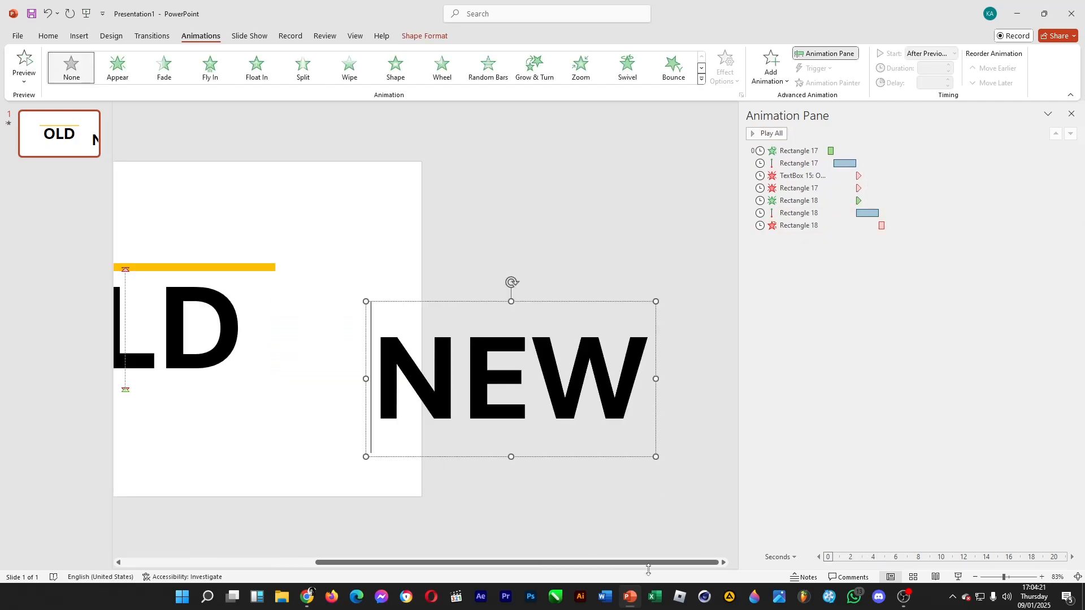
drag(646, 564, 567, 566)
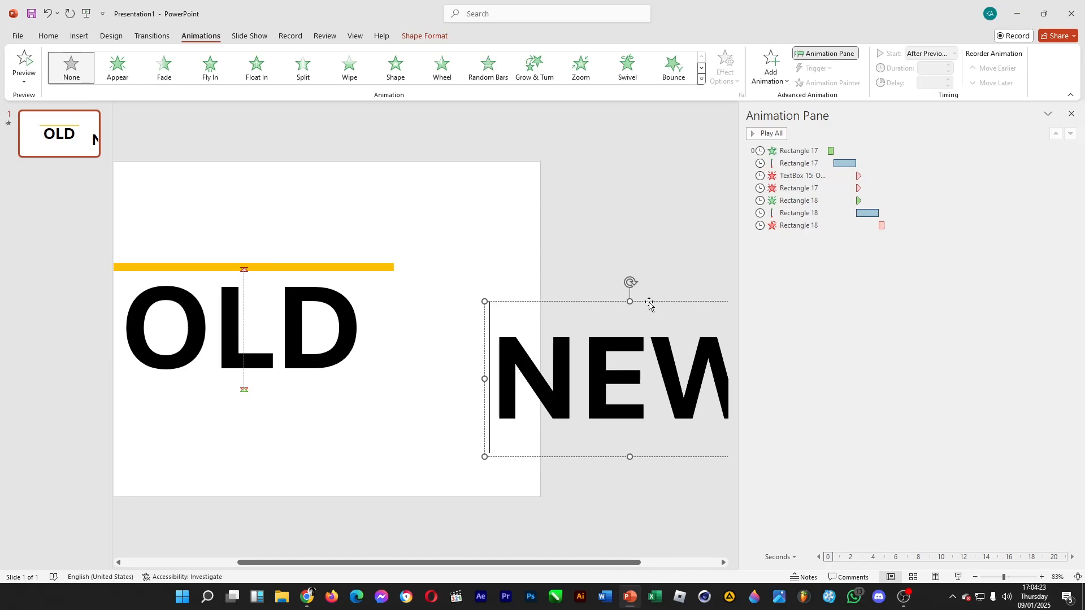
drag(649, 303, 263, 250)
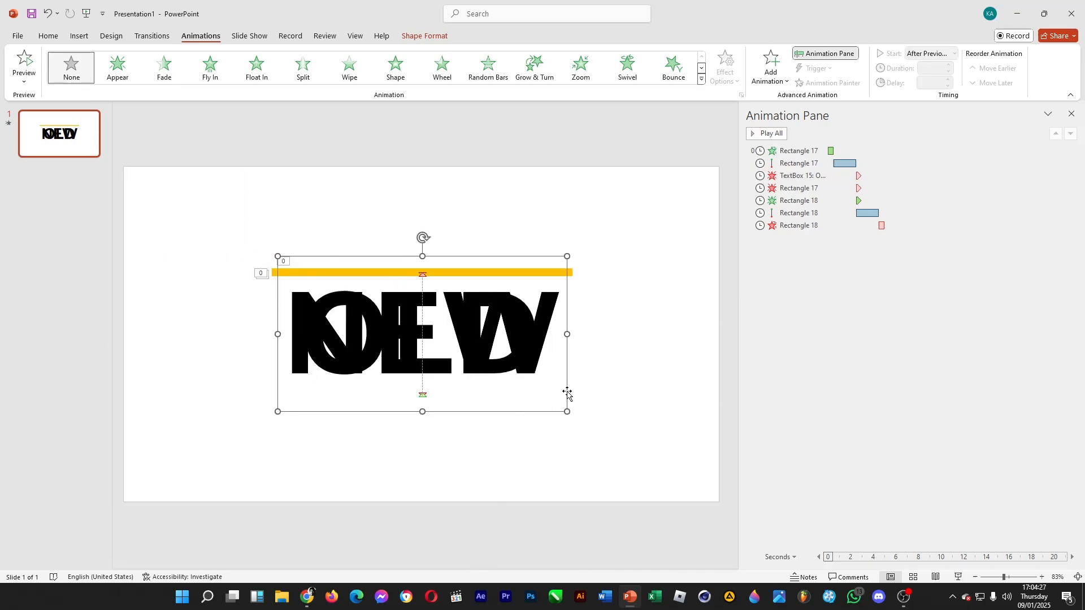
drag(567, 394, 562, 390)
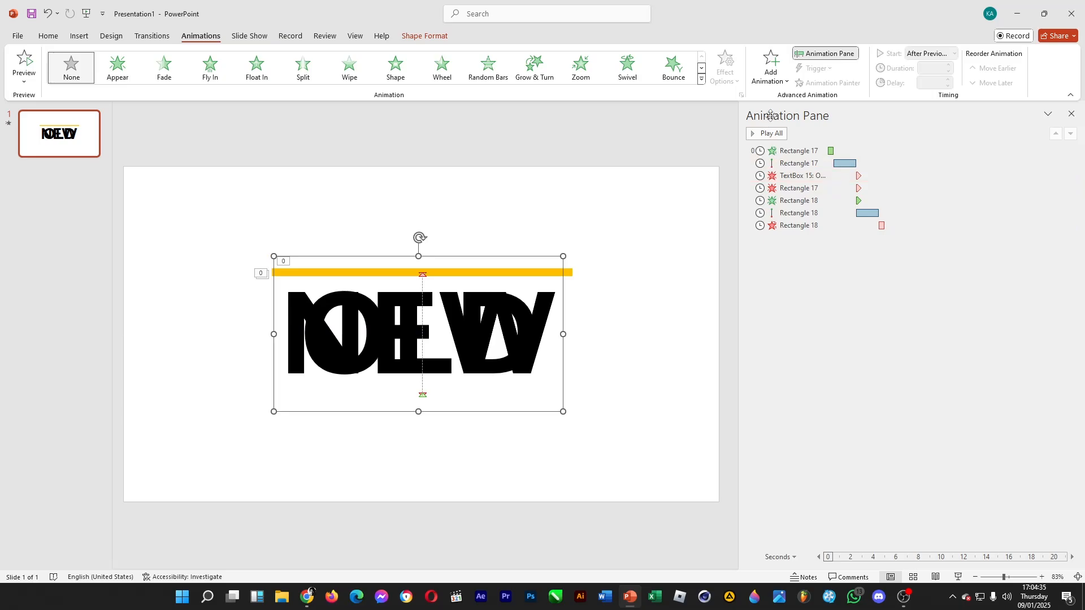
- Add an Appear entrance animation to the NEW text box and set it to start After Previous
click(771, 71)
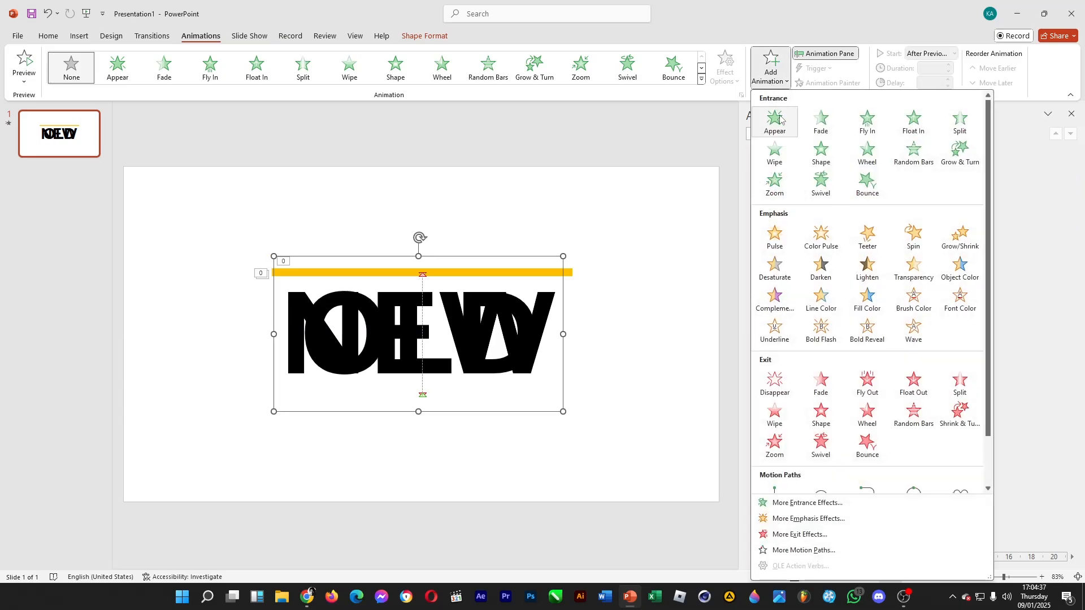
click(780, 119)
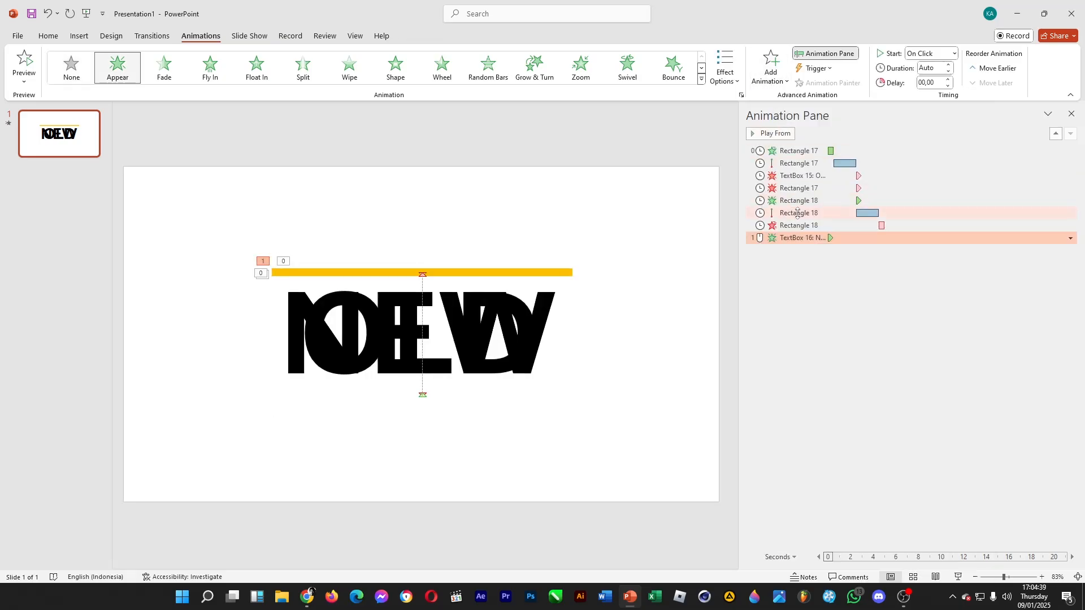
click(1071, 238)
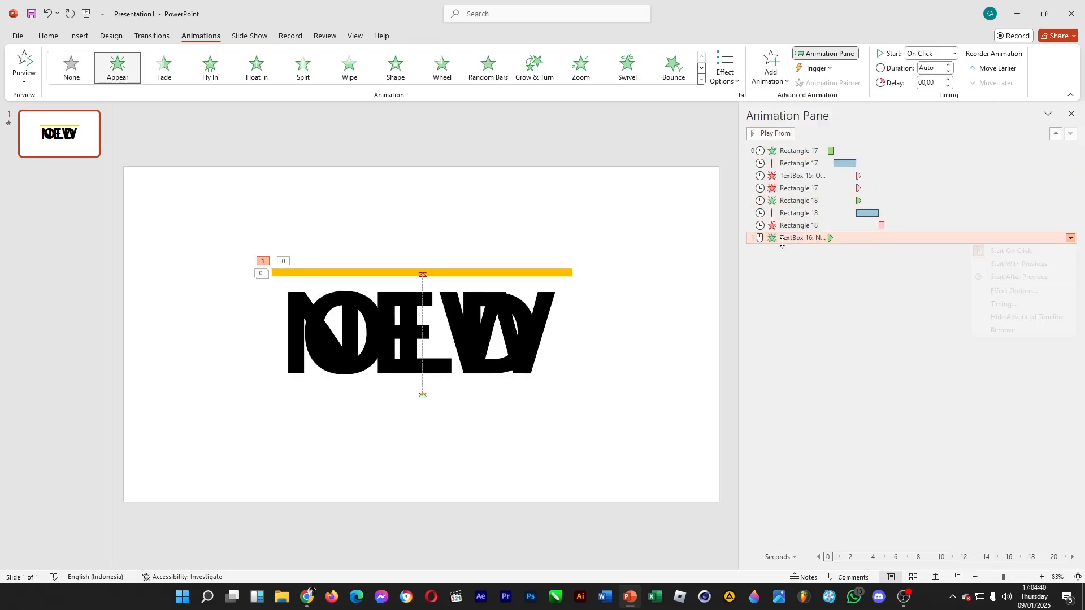
click(1016, 278)
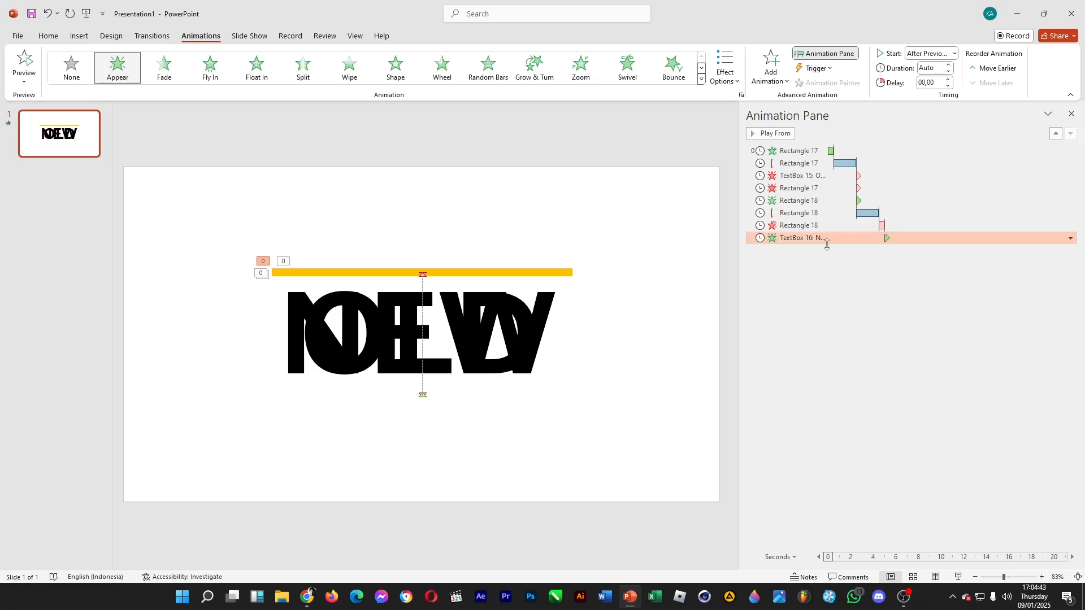
- Move the NEW text's Appear animation between Rectangle 18's entrance and its motion path, and preview the whole sequence
drag(798, 238, 806, 213)
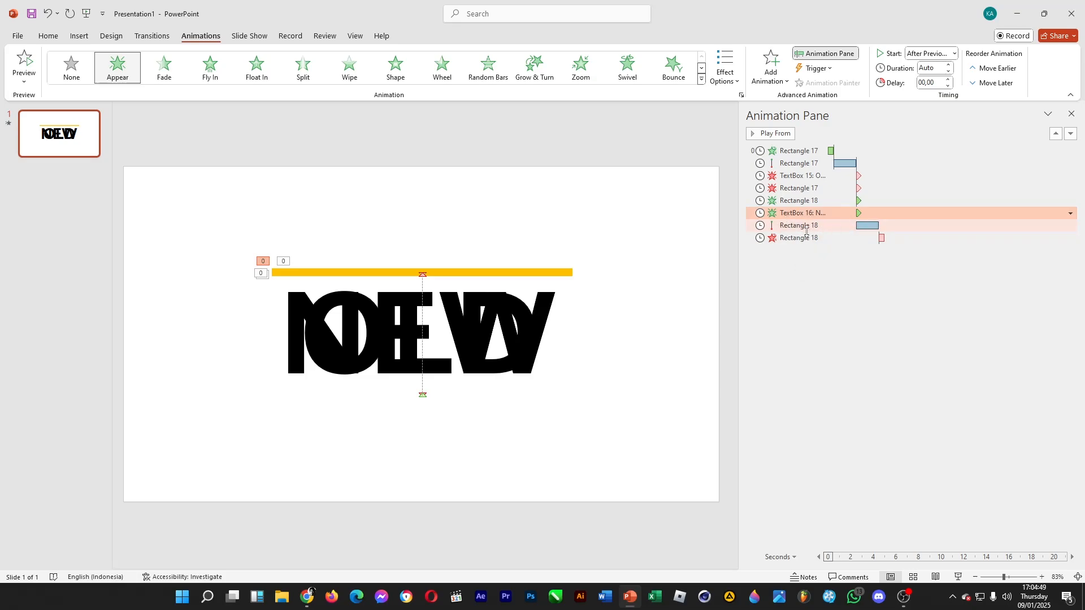
click(887, 354)
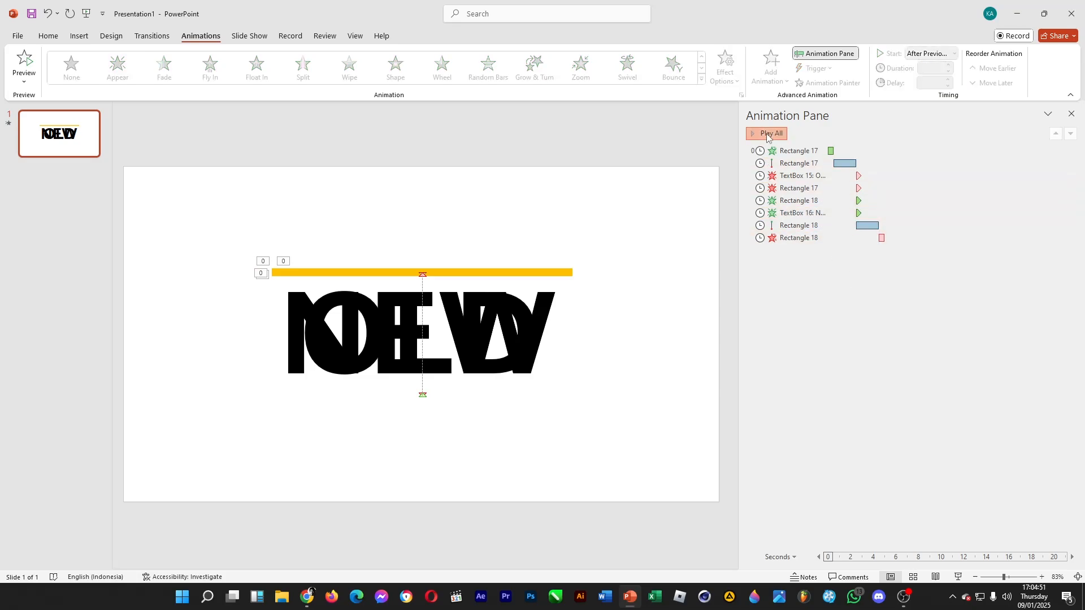
click(766, 133)
- Insert a rectangle about 22.1 cm wide and 9.9 cm high just above the yellow bar, its left edge aligned with the bar
click(78, 36)
click(224, 63)
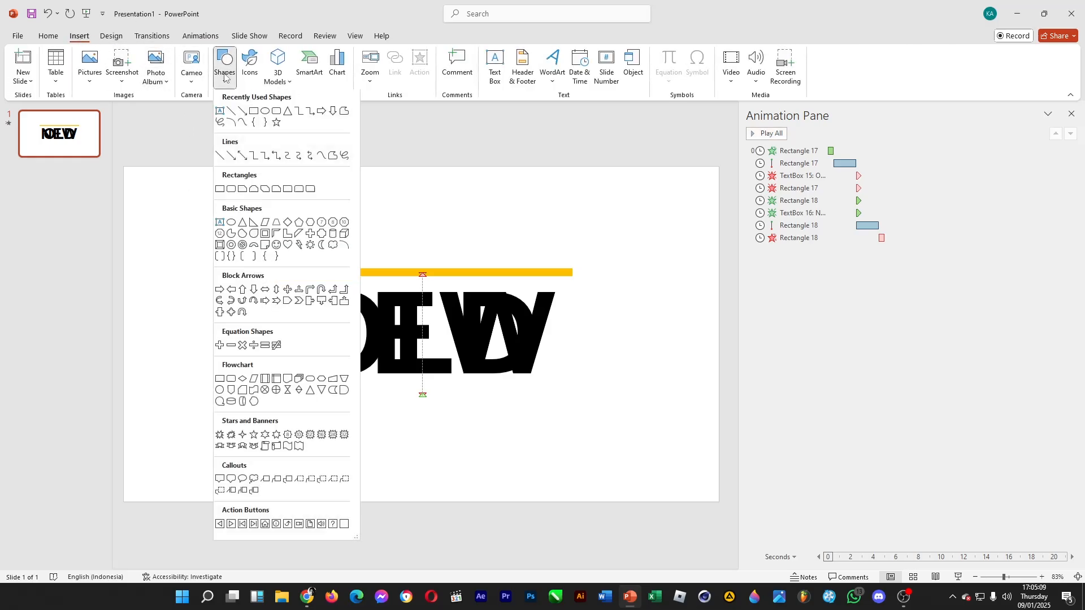
click(256, 113)
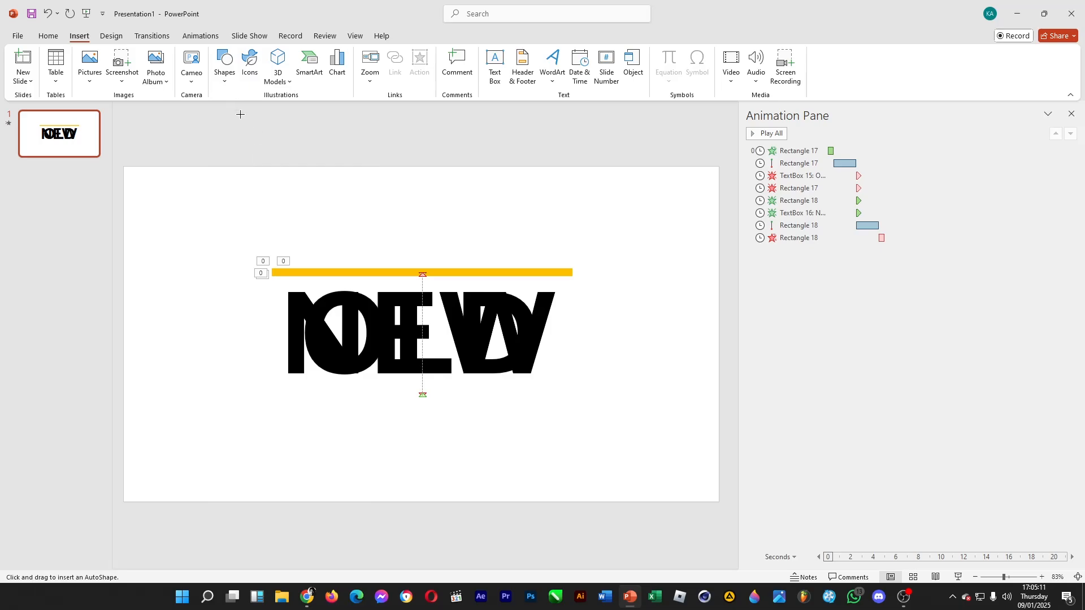
drag(229, 108, 616, 269)
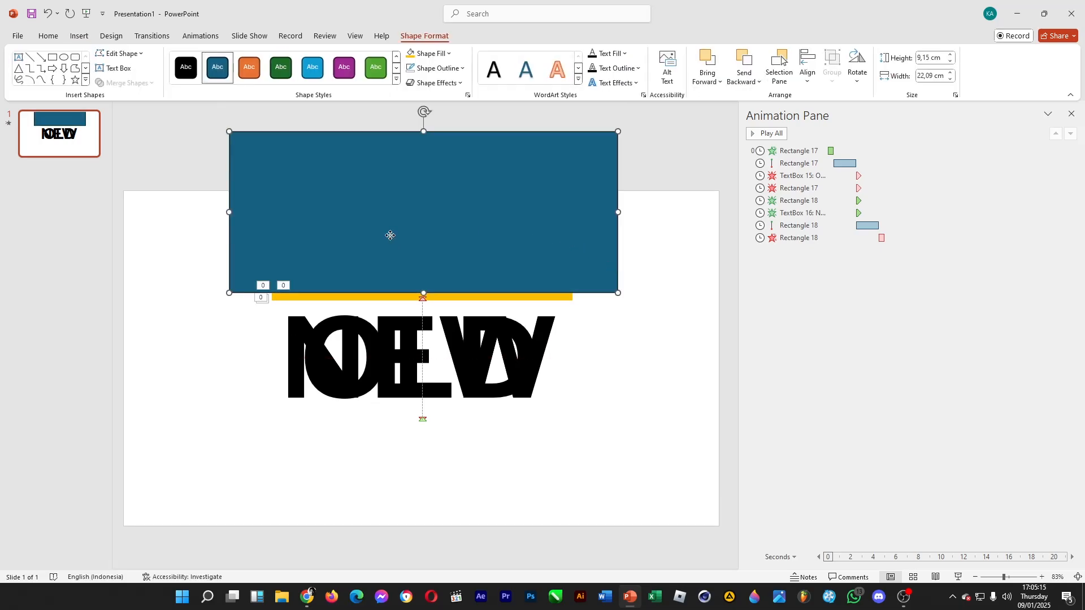
drag(391, 233, 433, 235)
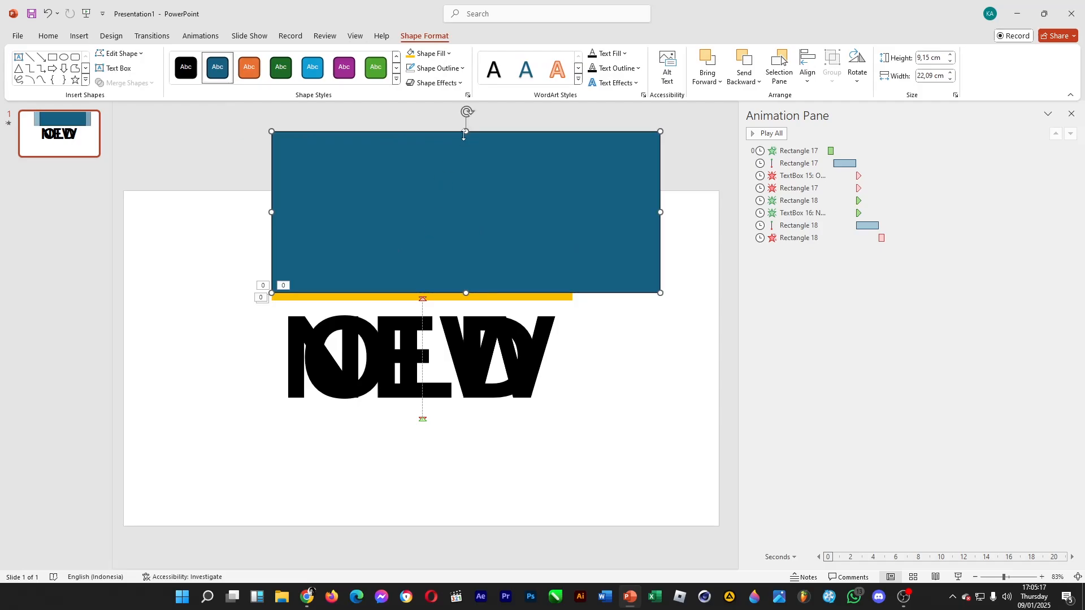
drag(467, 131, 464, 117)
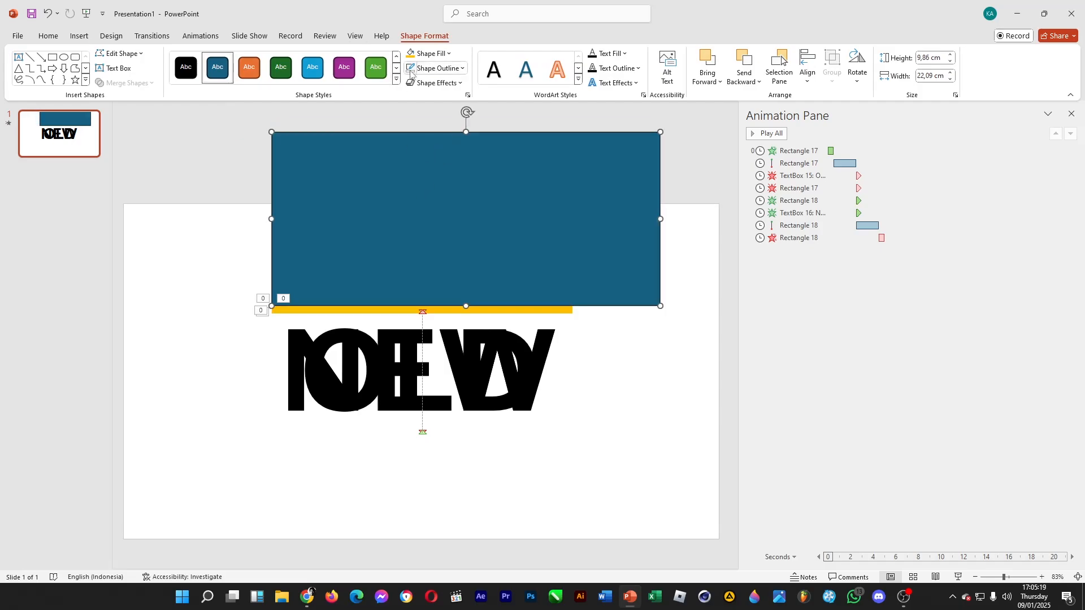
- Fill the new rectangle above the yellow bar with white and remove its outline
click(428, 53)
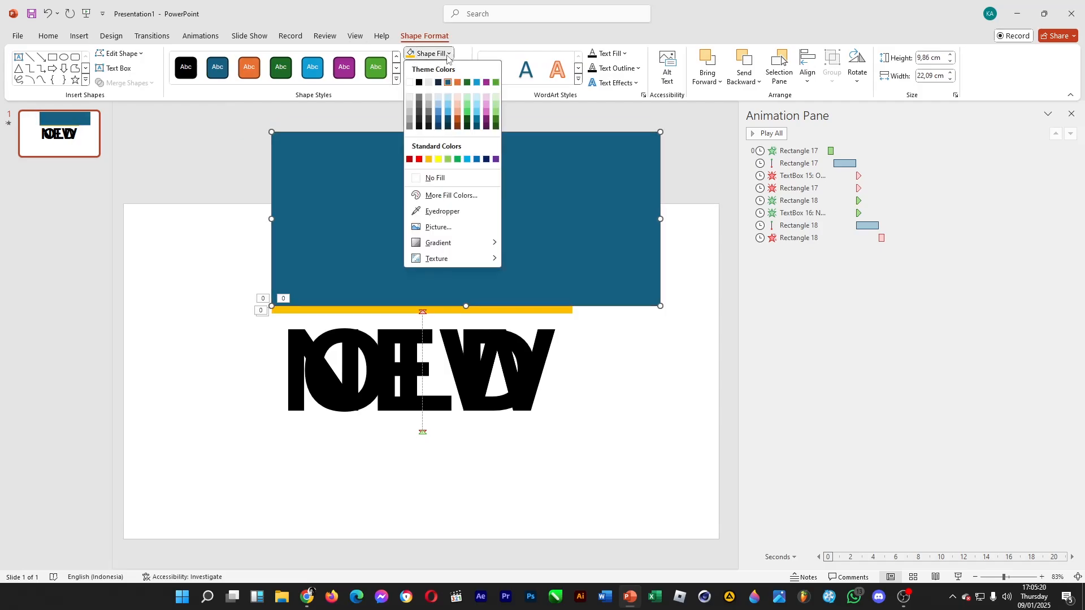
click(412, 86)
click(263, 235)
drag(342, 201, 347, 307)
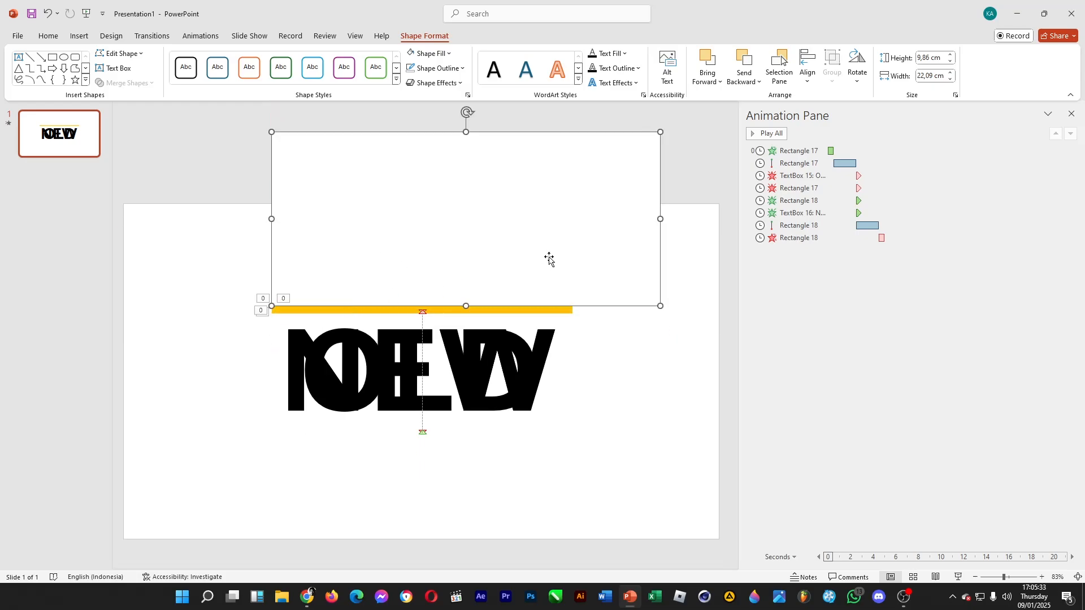
click(537, 117)
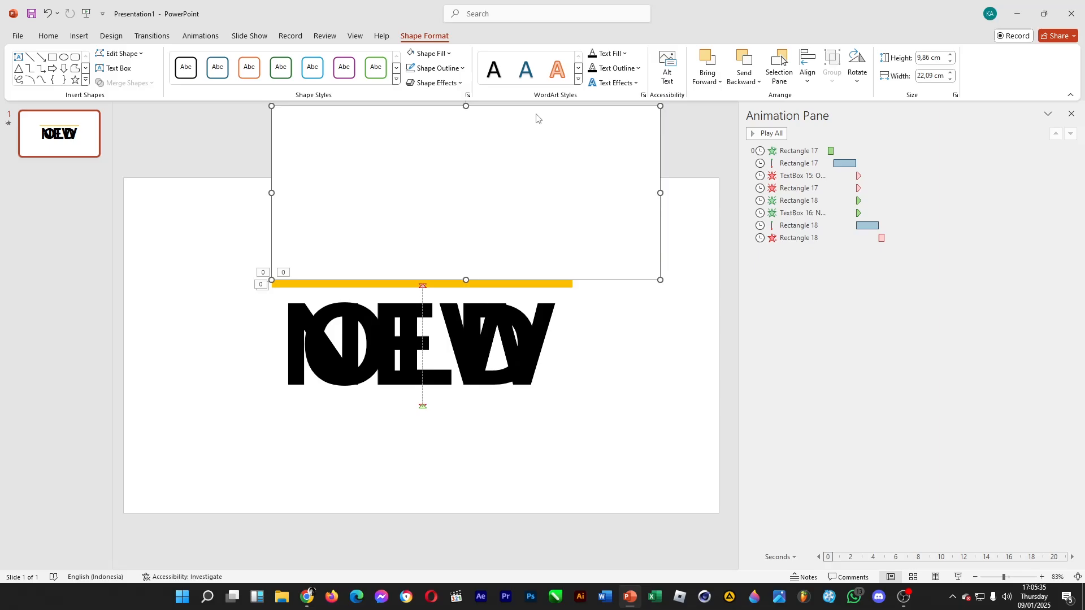
click(570, 151)
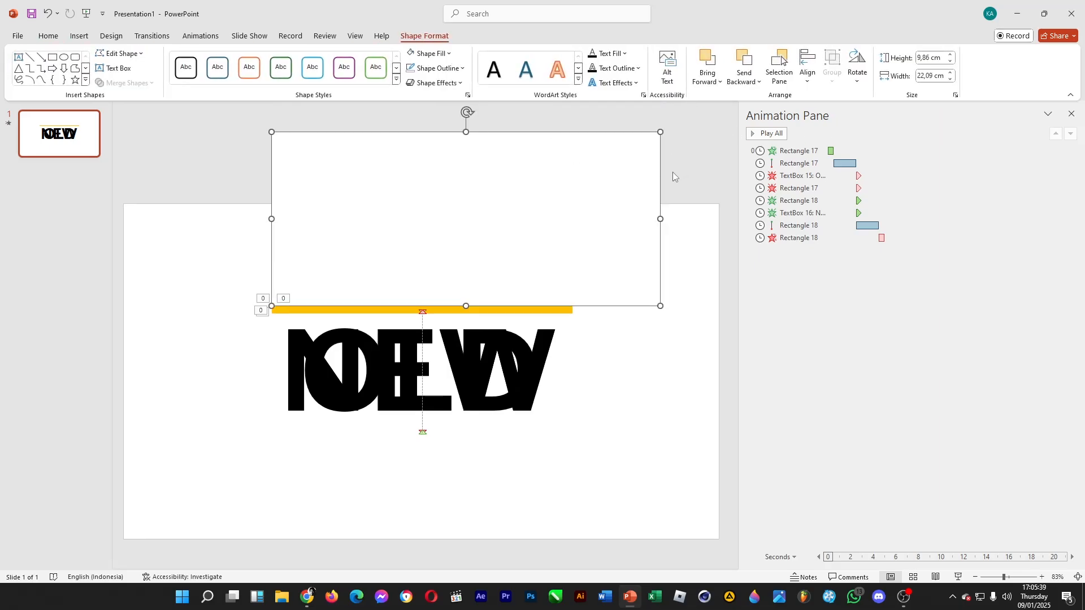
- Add a Lines motion path to the white rectangle and place it directly after Rectangle 17's motion path in the animation order
click(214, 36)
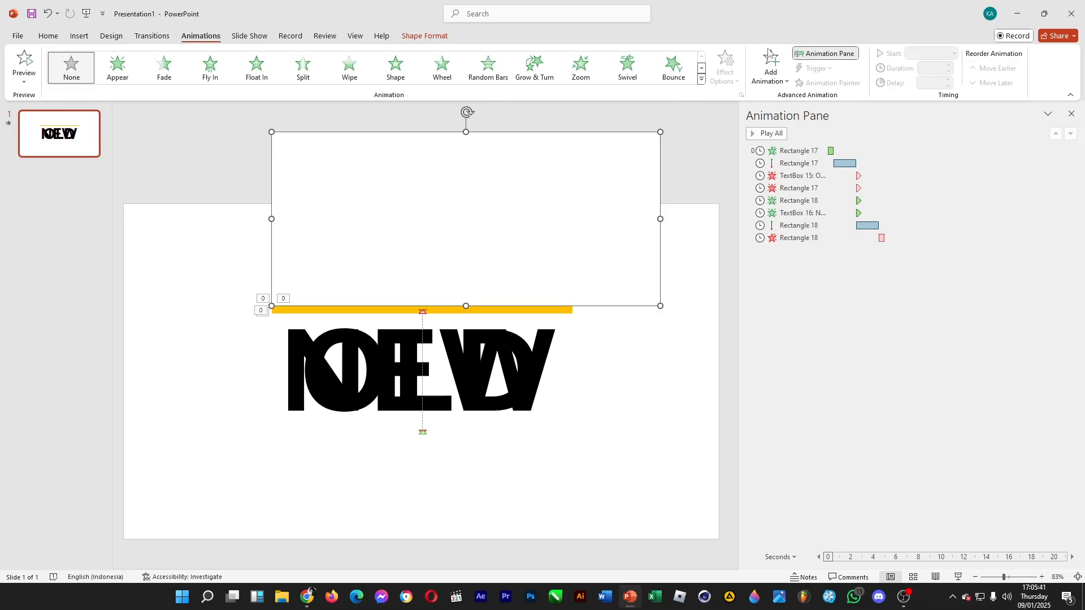
click(773, 80)
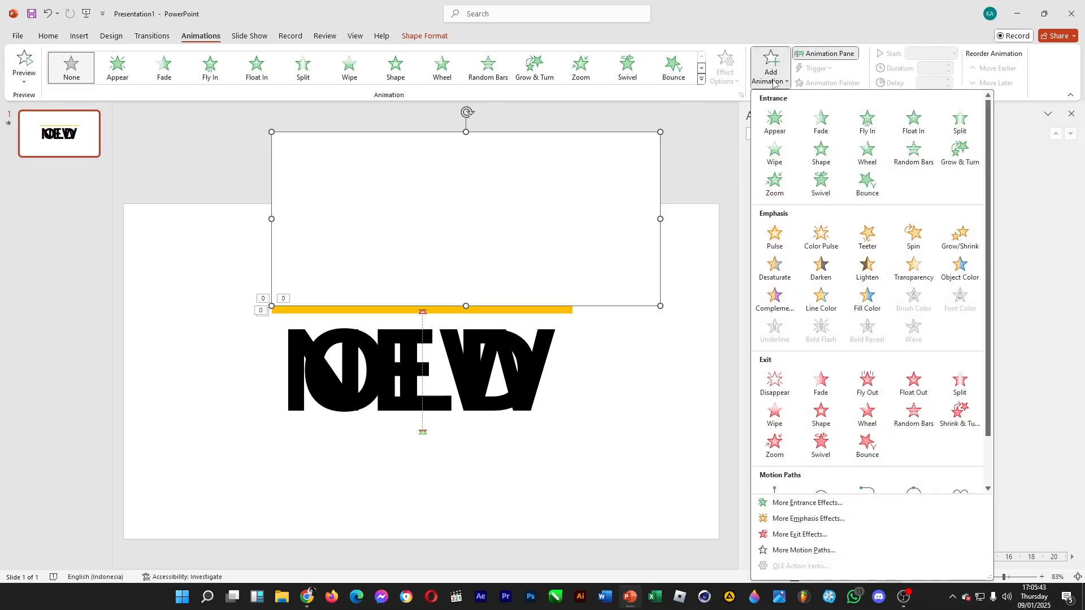
scroll(841, 301, down, 1)
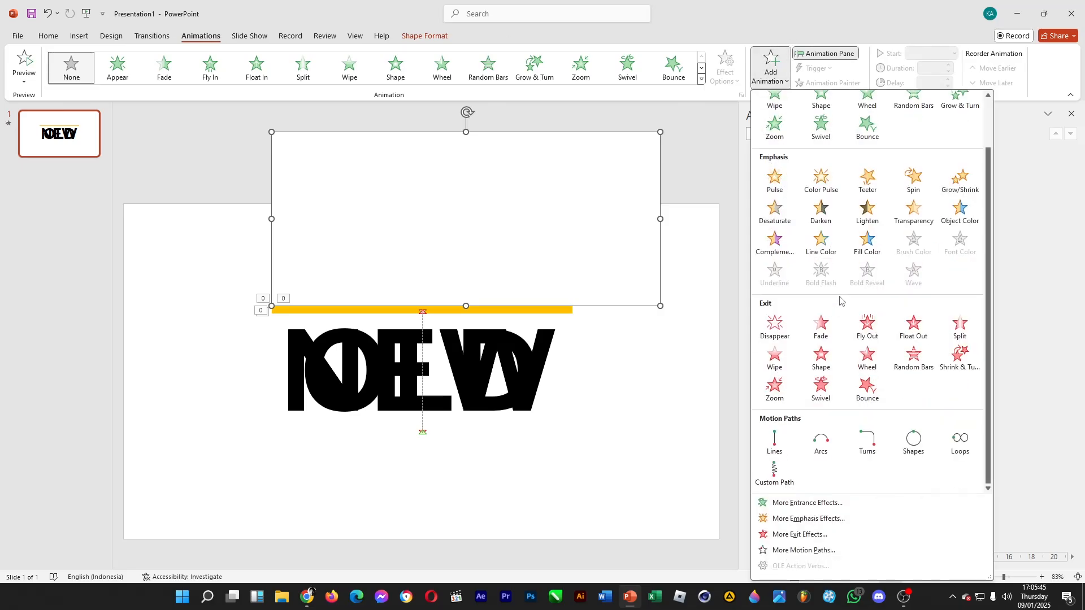
click(774, 440)
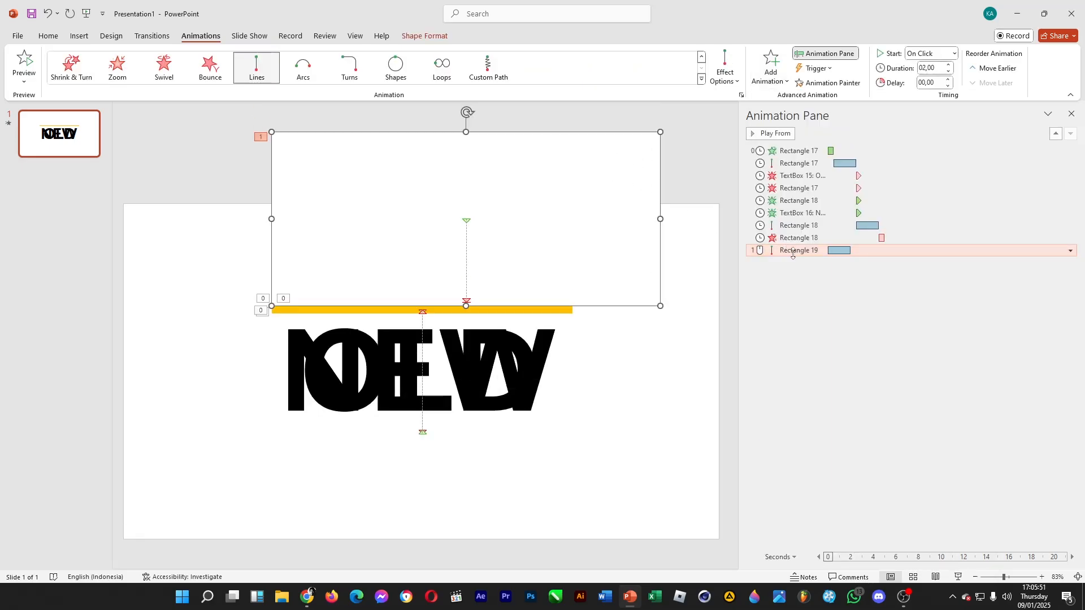
drag(791, 250, 845, 178)
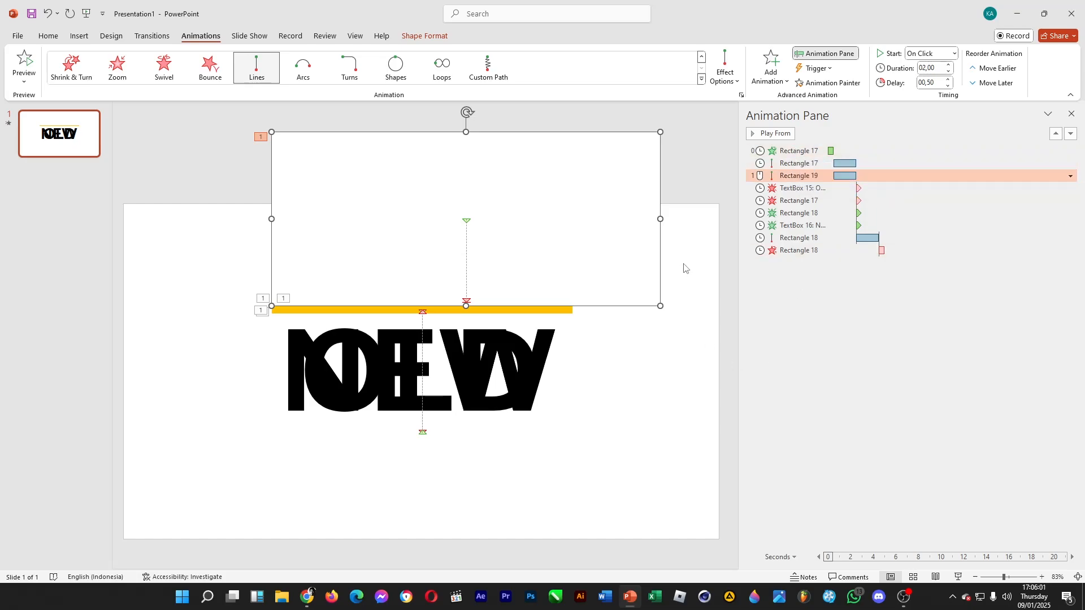
- Preview the sequence and set the white rectangle's motion path to start After Previous
click(769, 135)
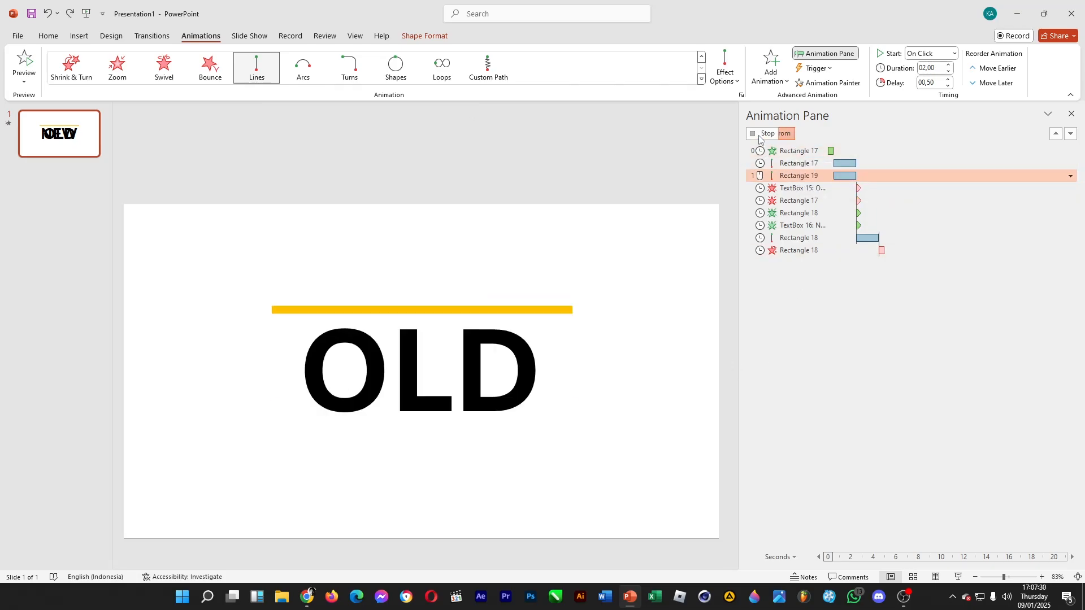
click(769, 135)
right_click(761, 177)
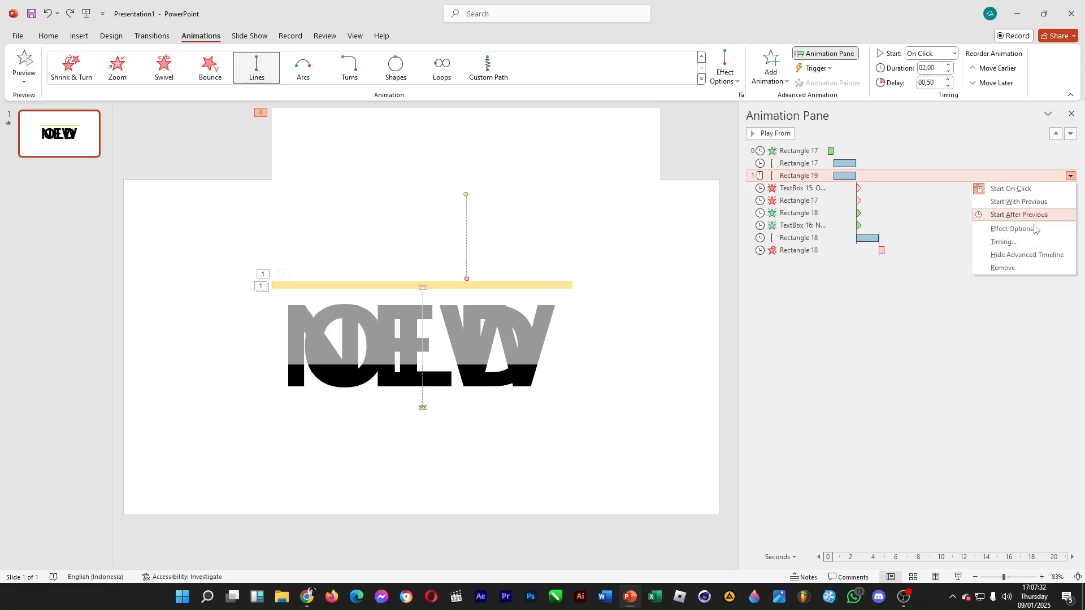
click(1019, 214)
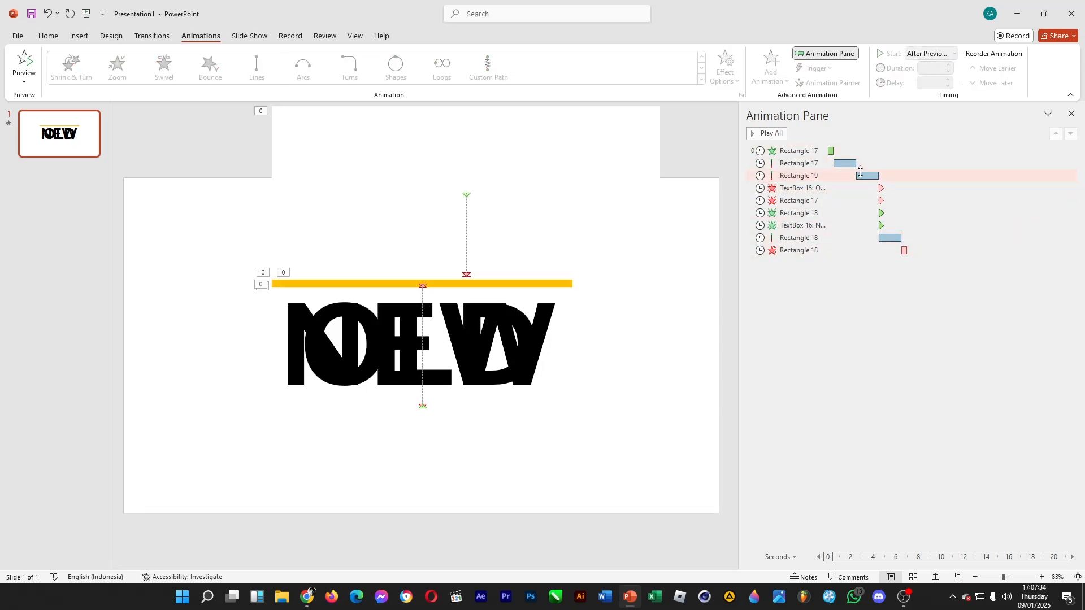
- Try starting the white rectangle's motion path With Previous and play the whole sequence
click(1070, 176)
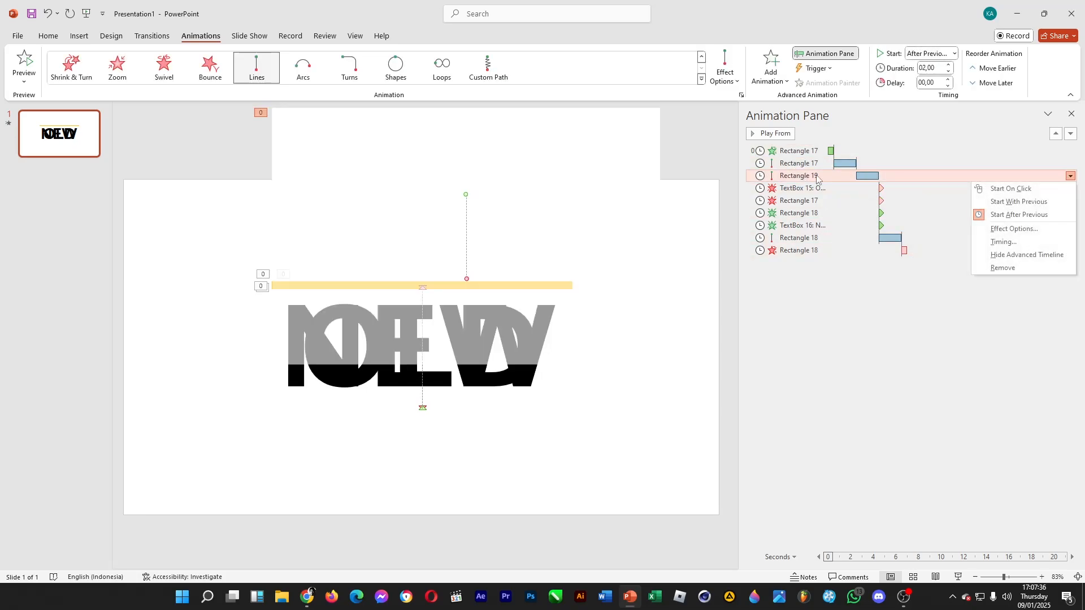
click(994, 201)
click(769, 134)
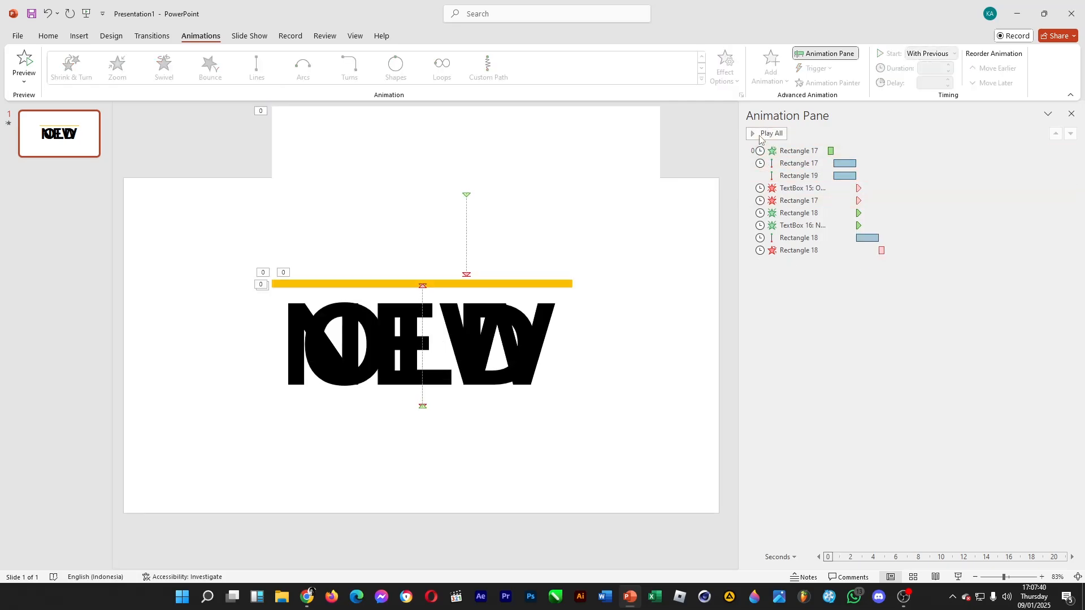
click(759, 135)
click(467, 276)
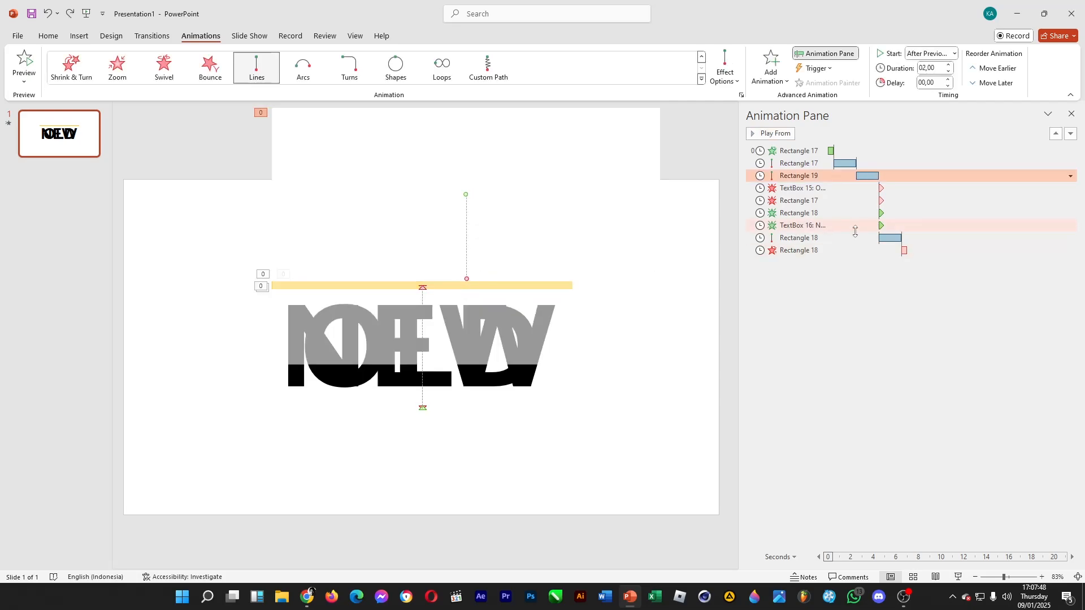
- Set Rectangle 19's motion path to start With Previous so it runs together with Rectangle 17's path
click(1070, 176)
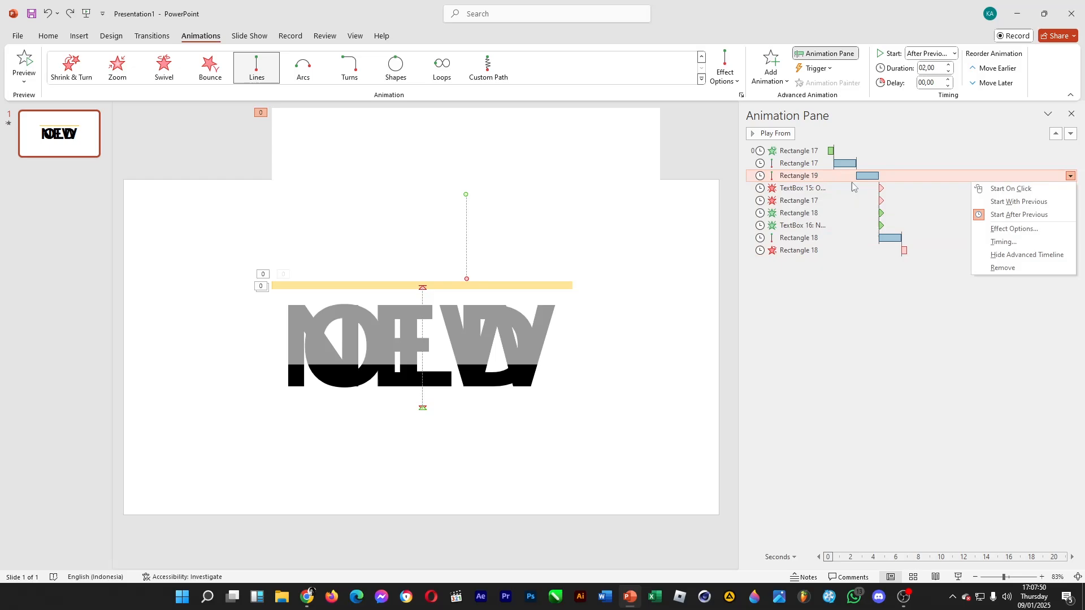
click(1000, 201)
click(862, 288)
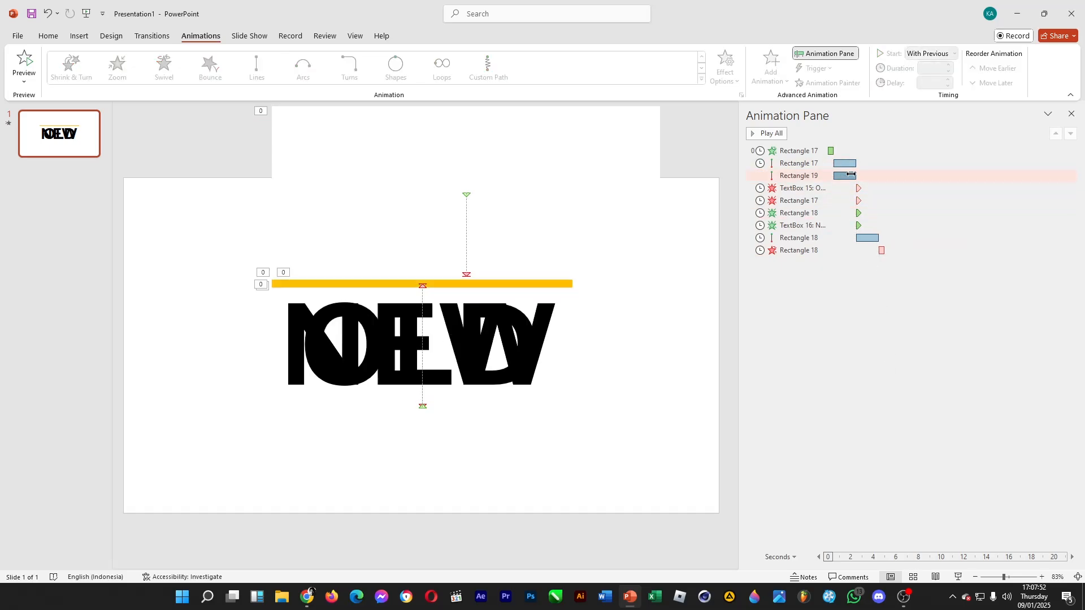
- Extend the end of the white rectangle's motion path straight down past the yellow bar into the text, and preview the animation
click(851, 175)
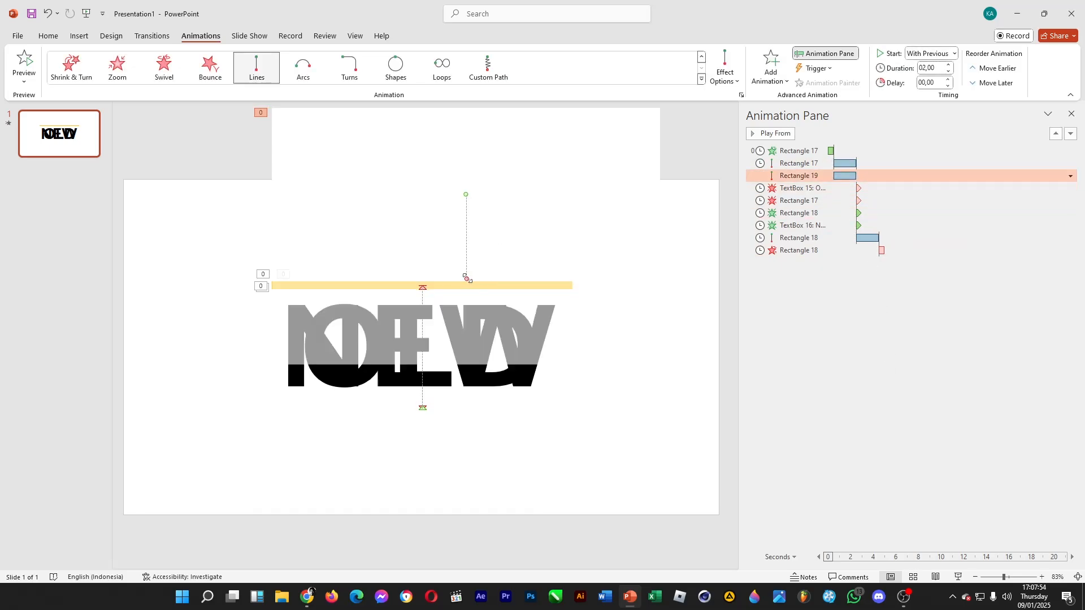
drag(467, 278, 467, 311)
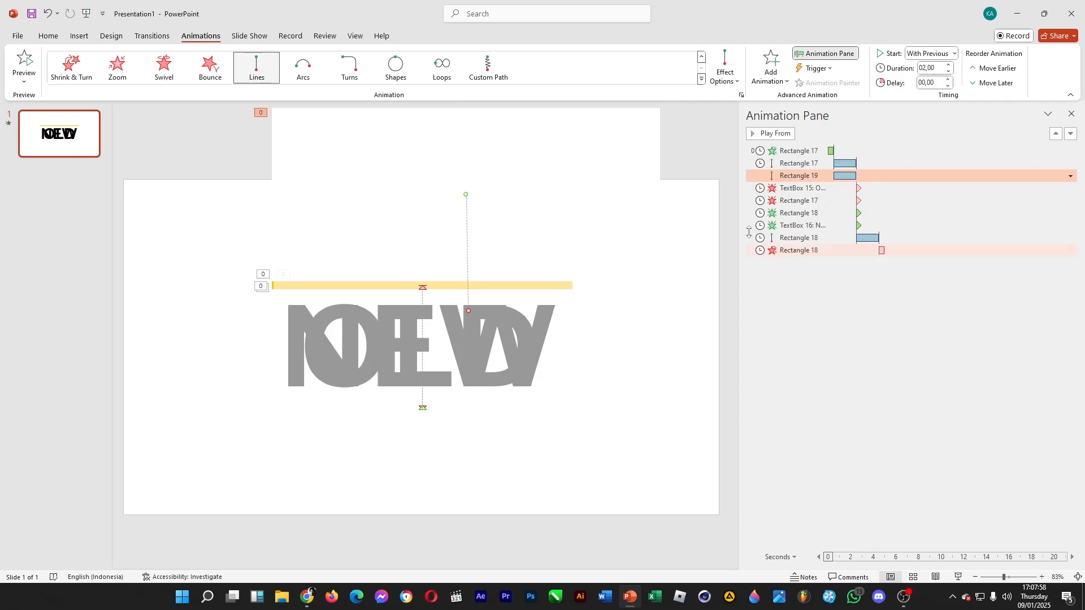
click(770, 134)
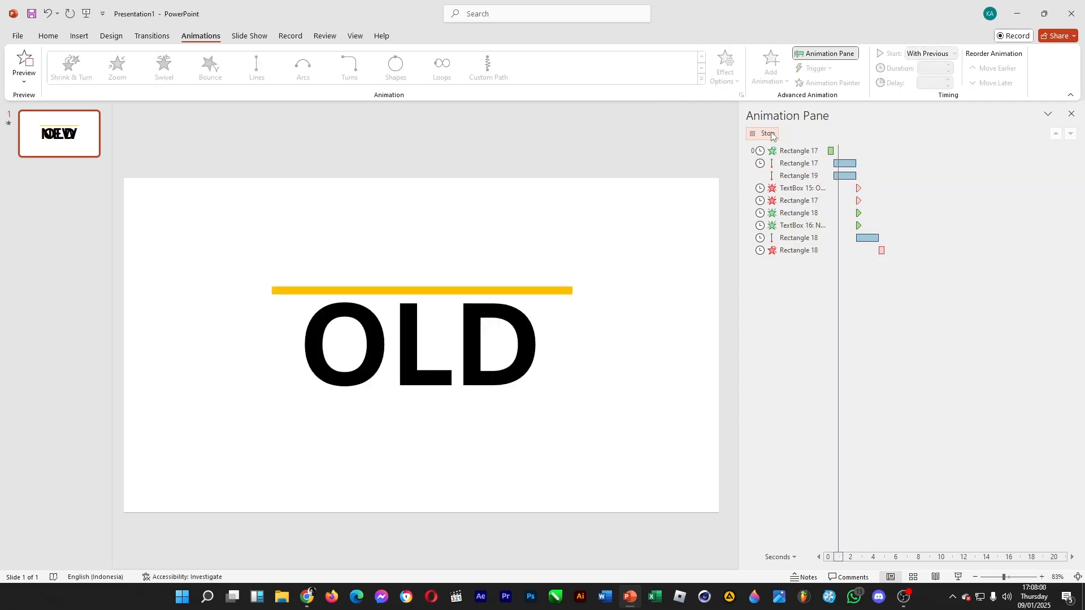
- Extend the end of the white rectangle's motion path slightly further down into the text and preview the animation
click(771, 133)
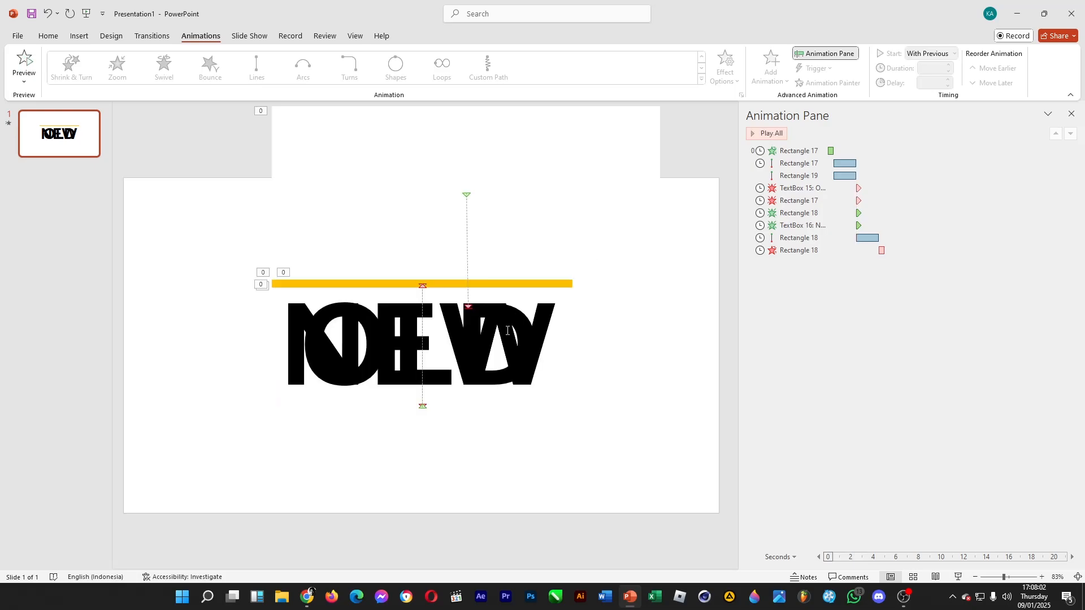
click(469, 307)
click(482, 207)
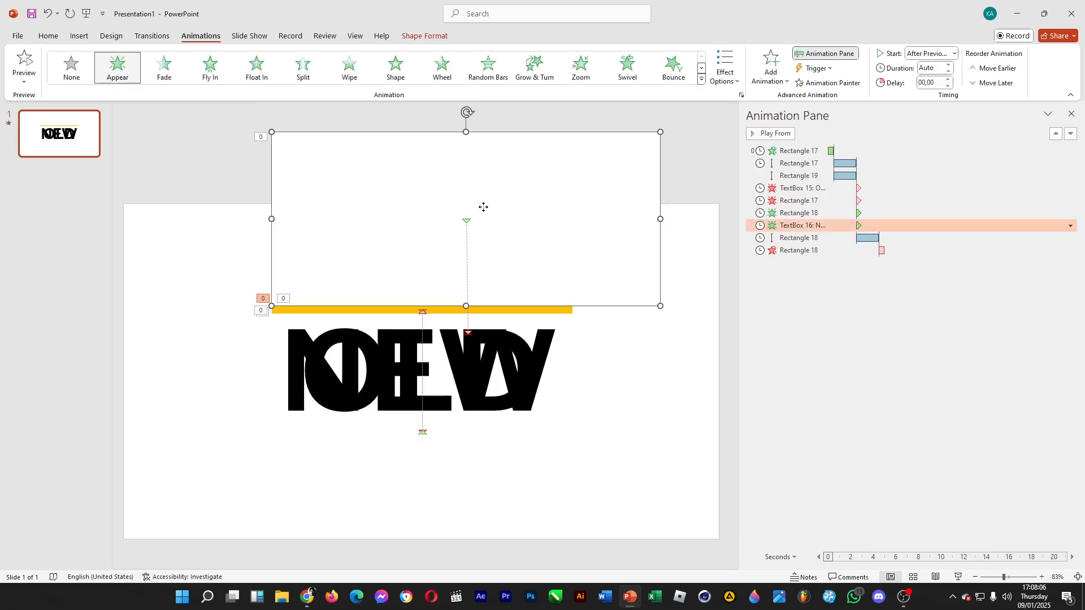
click(469, 334)
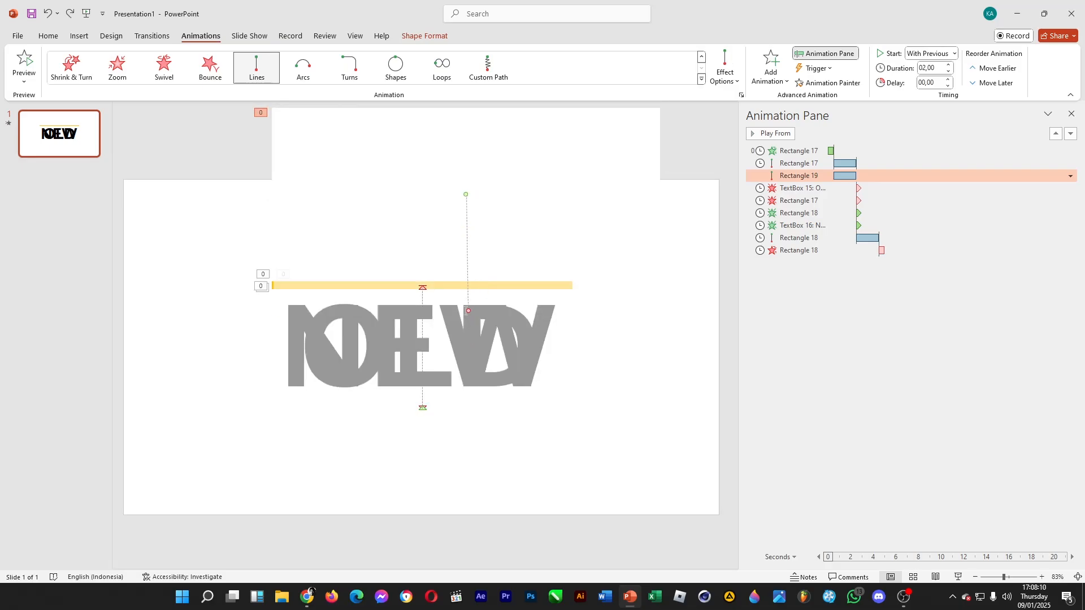
drag(468, 310, 469, 320)
click(772, 135)
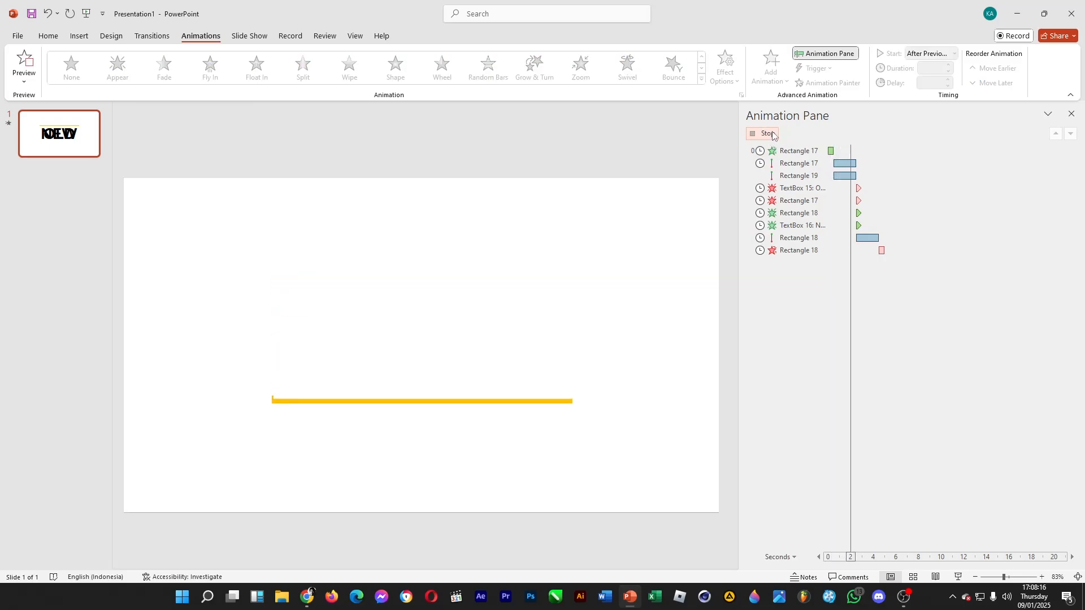
click(597, 322)
- Bring the yellow bar above the text to the front and play the animation
click(551, 284)
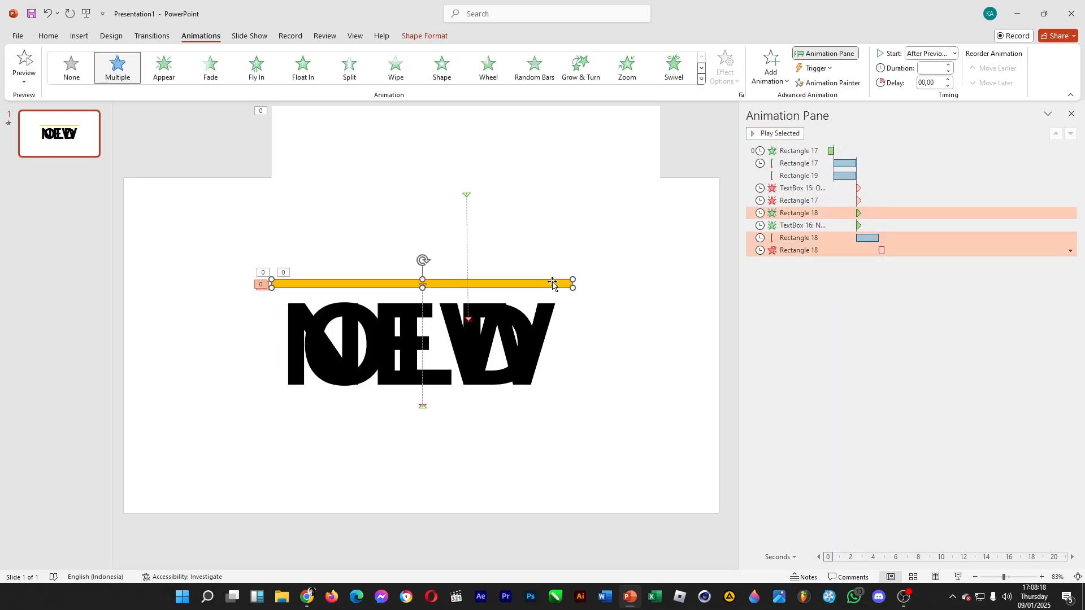
right_click(552, 284)
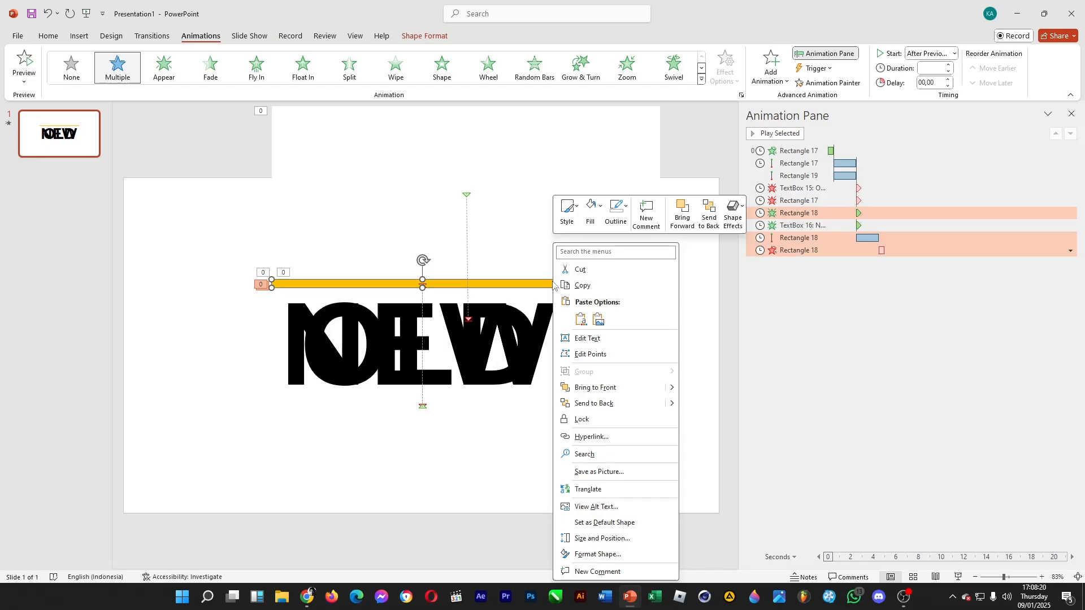
click(639, 389)
click(759, 150)
click(758, 136)
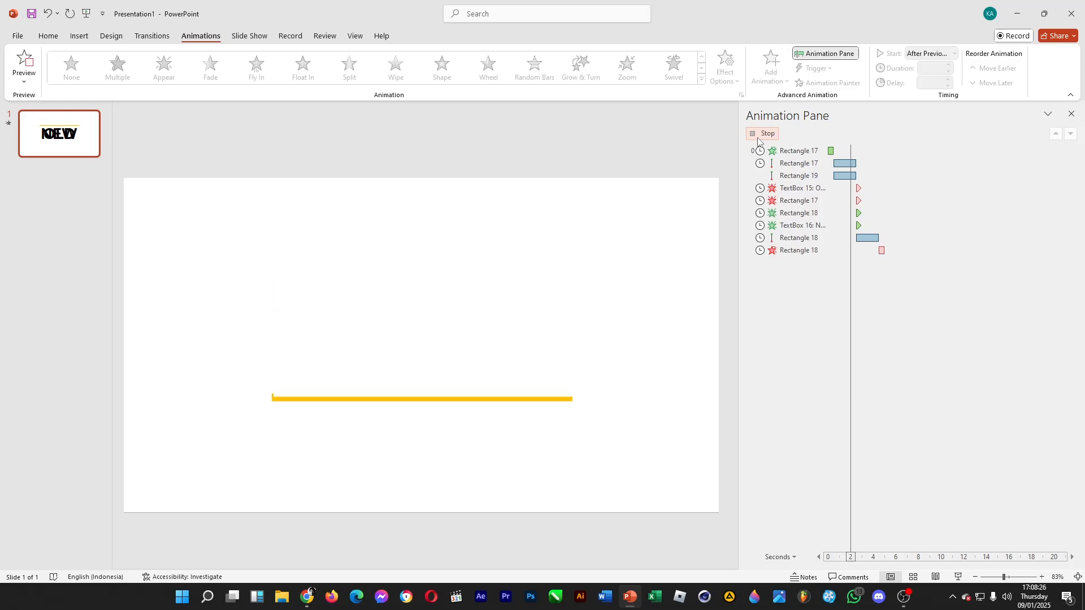
click(759, 136)
- Try bringing the yellow bar above the text forward one level and preview the result
click(569, 281)
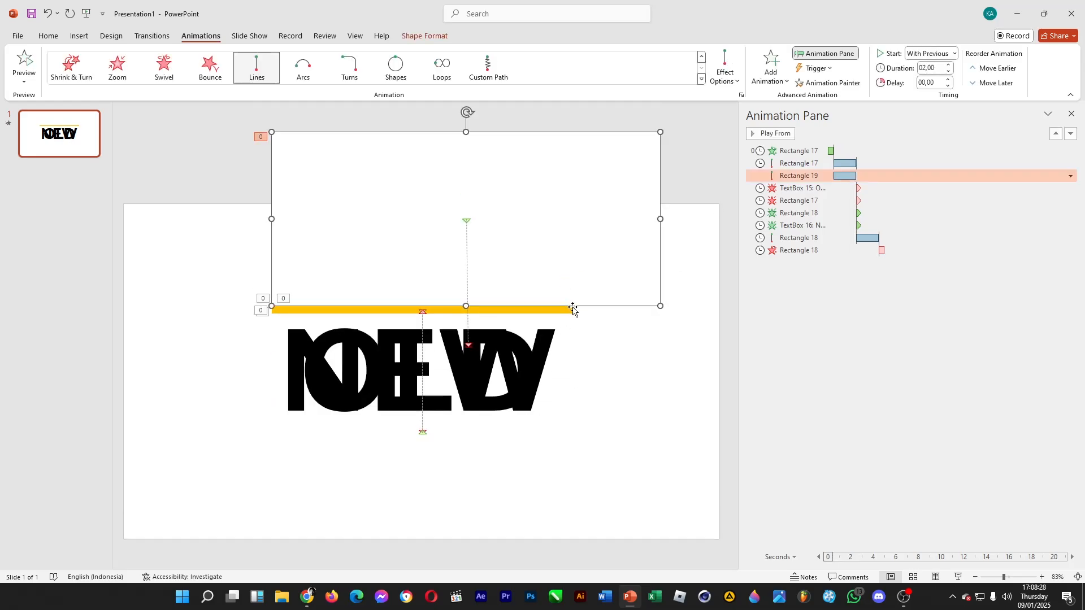
click(573, 309)
right_click(568, 286)
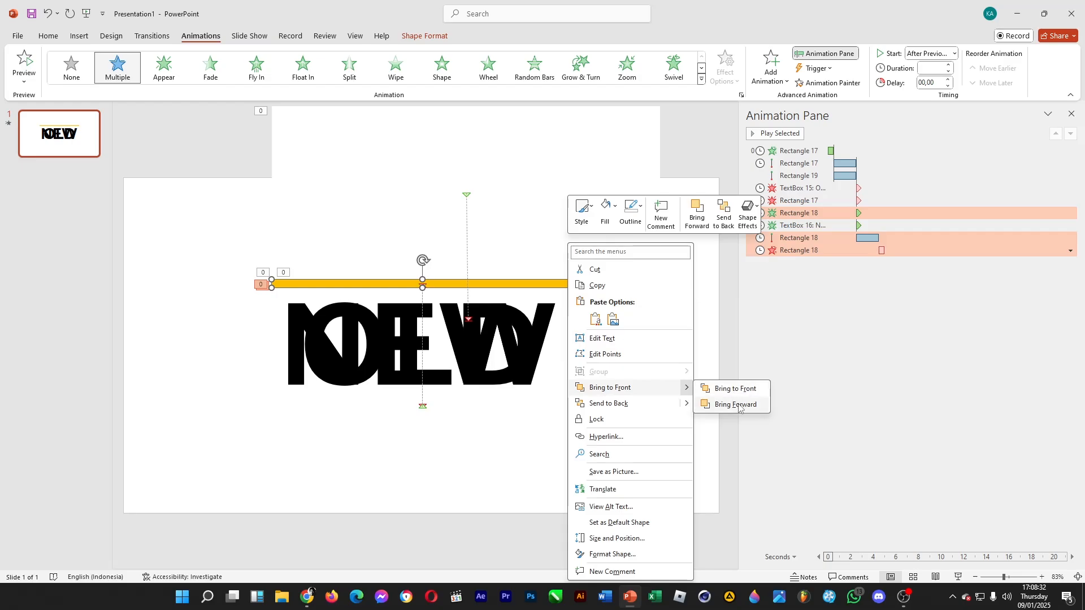
click(891, 372)
click(759, 134)
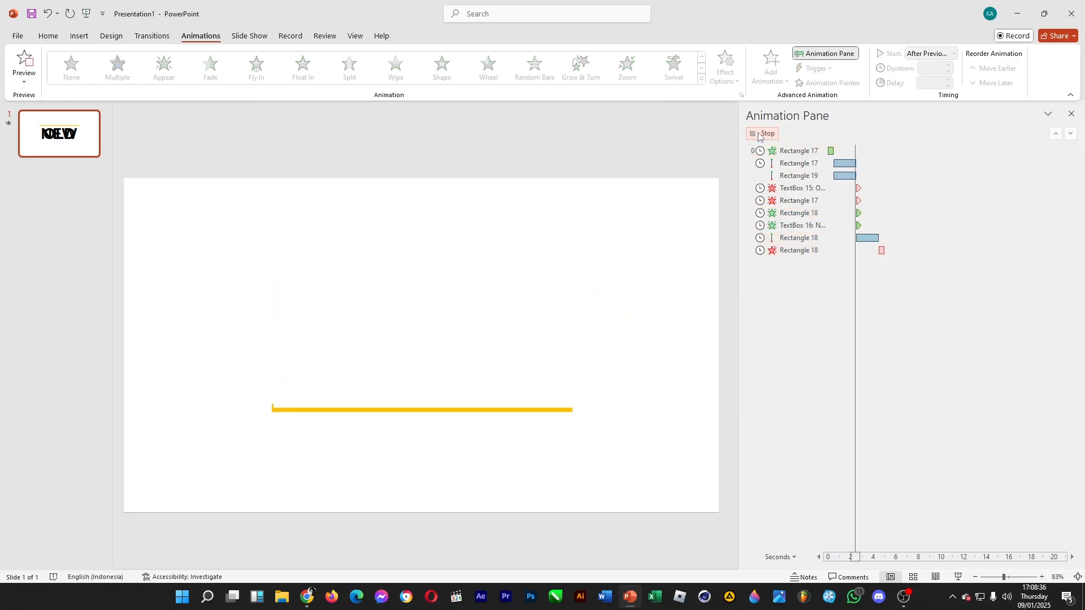
click(759, 136)
- Check the motion paths of both rectangles, bring the yellow bar to the front once more and play the whole sequence
click(568, 286)
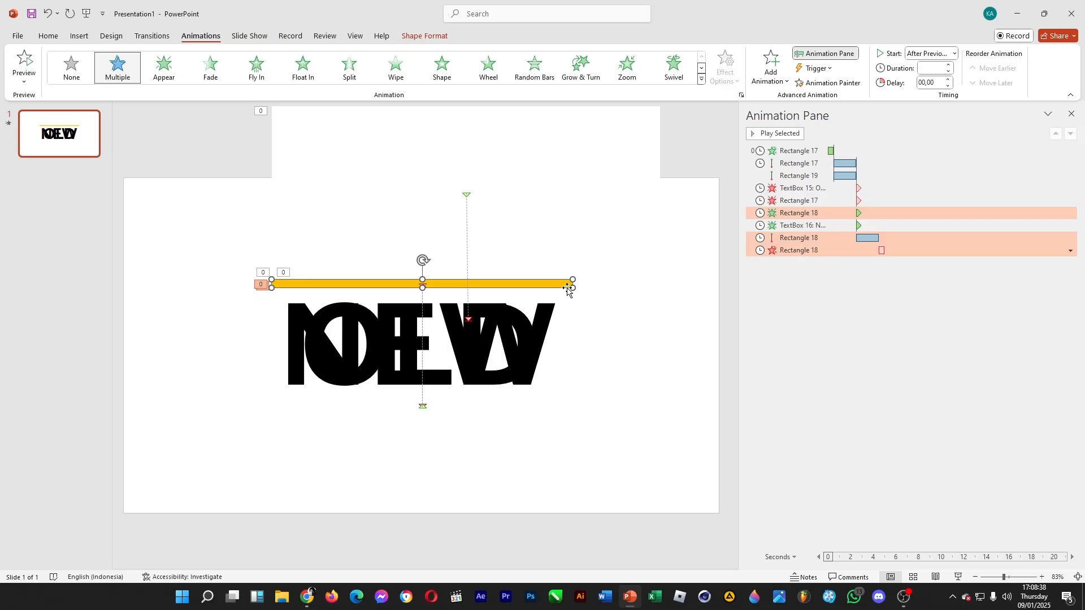
click(948, 352)
click(788, 176)
click(786, 164)
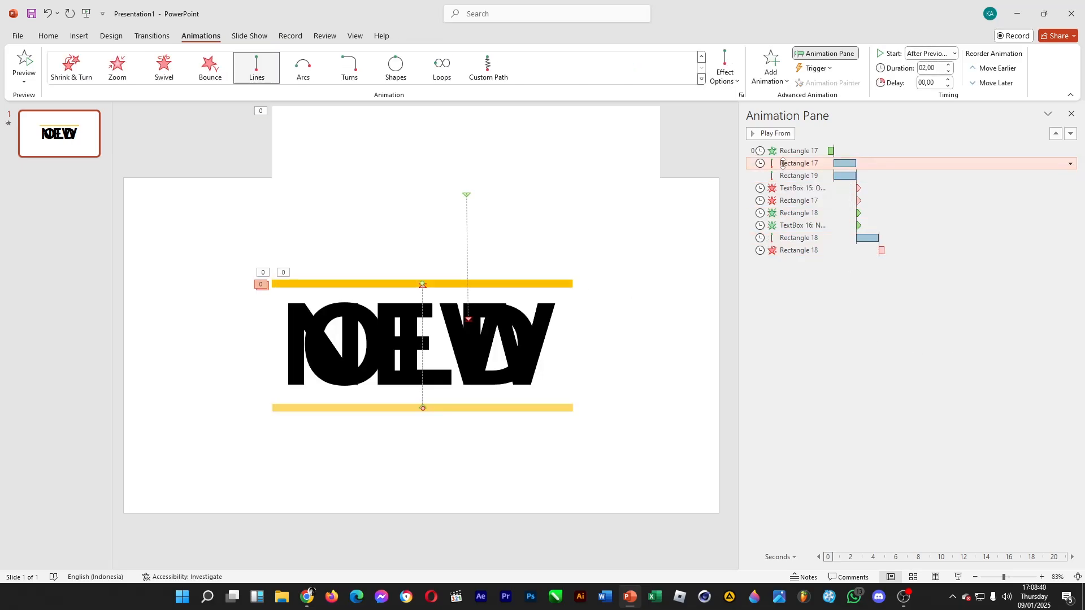
click(529, 289)
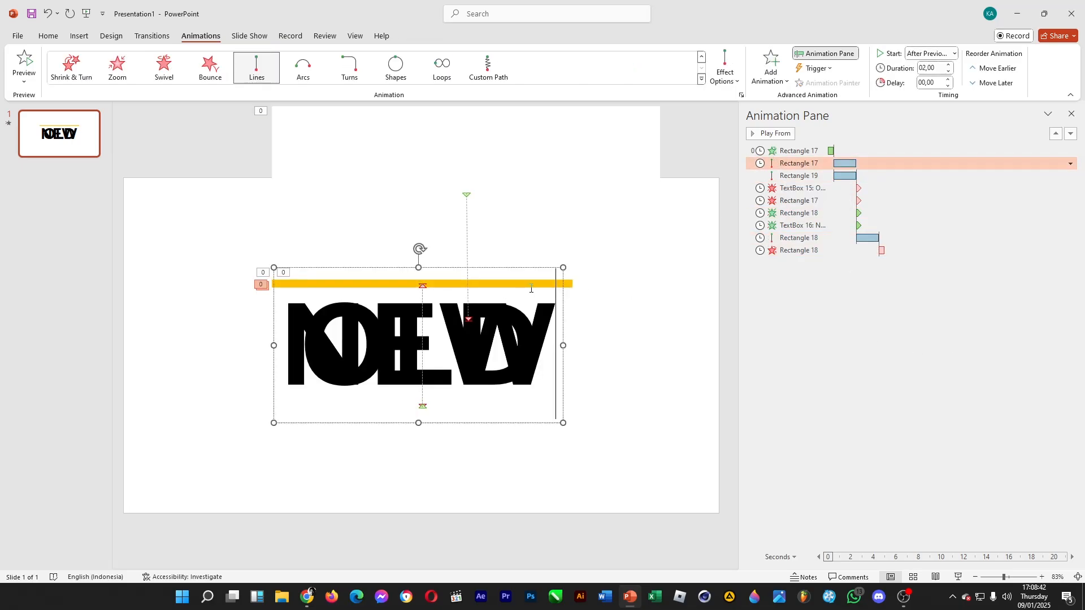
click(569, 286)
right_click(569, 287)
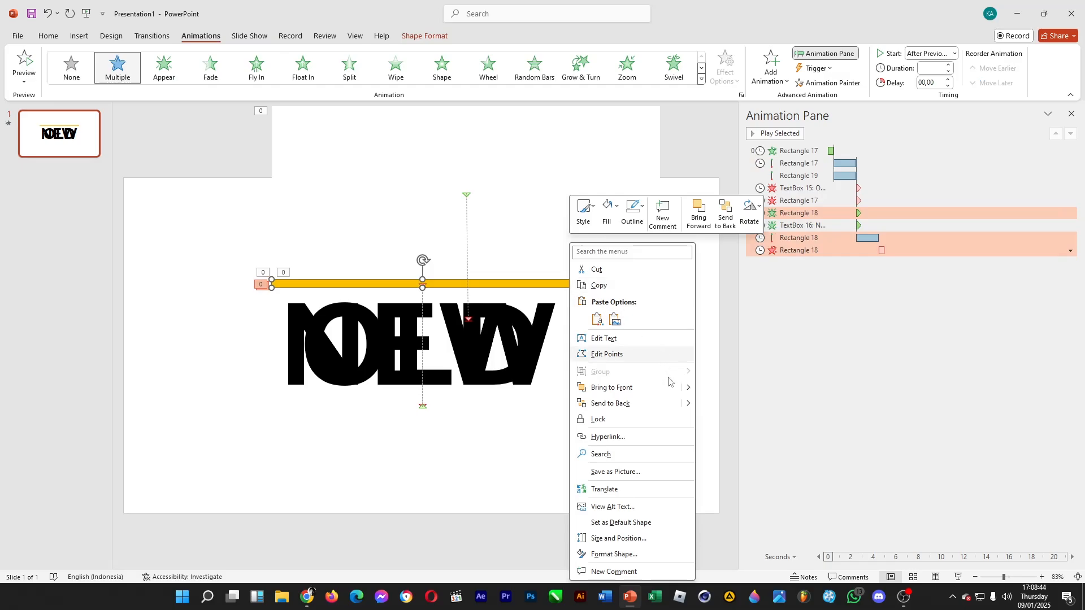
mouse_move(681, 388)
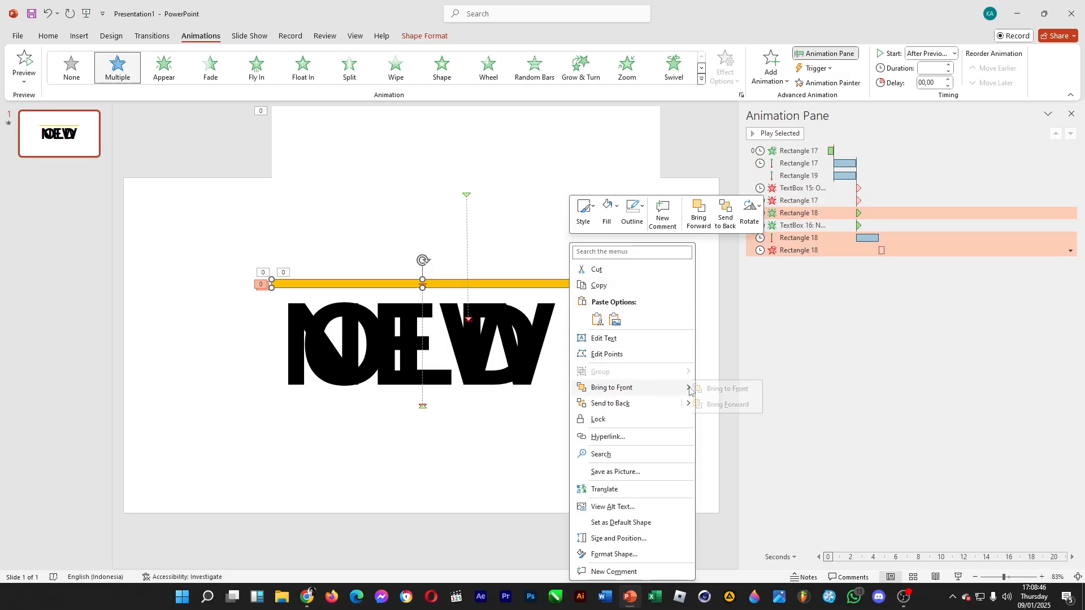
click(737, 389)
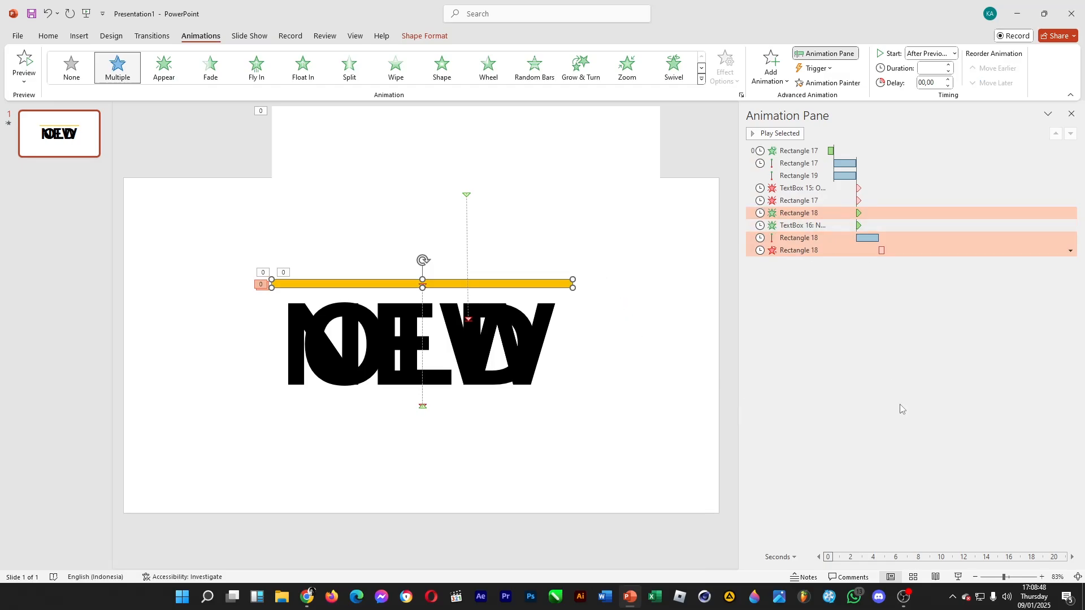
click(802, 225)
click(775, 134)
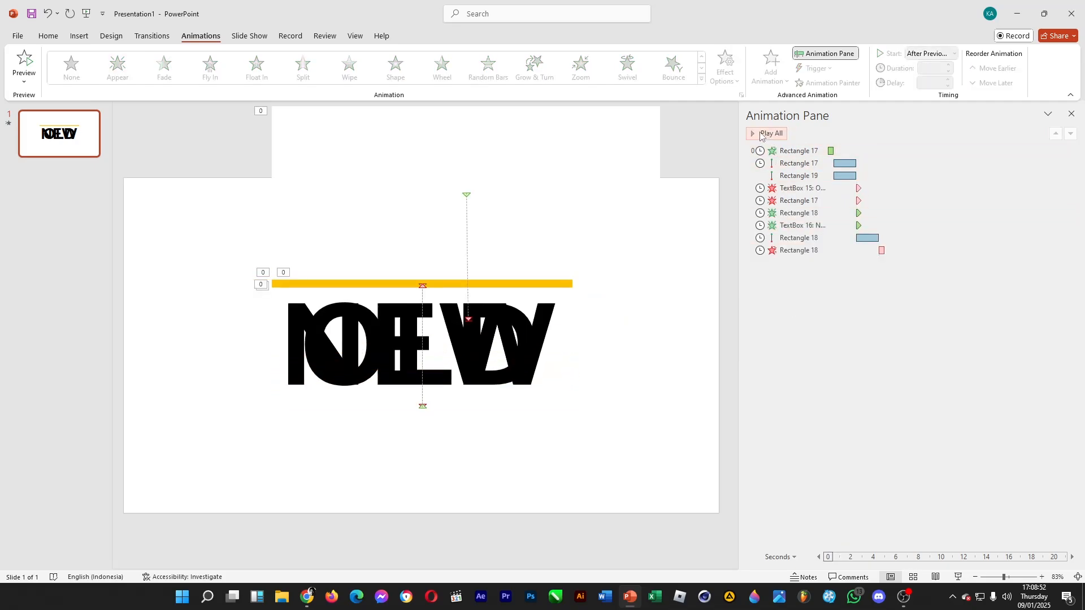
click(768, 133)
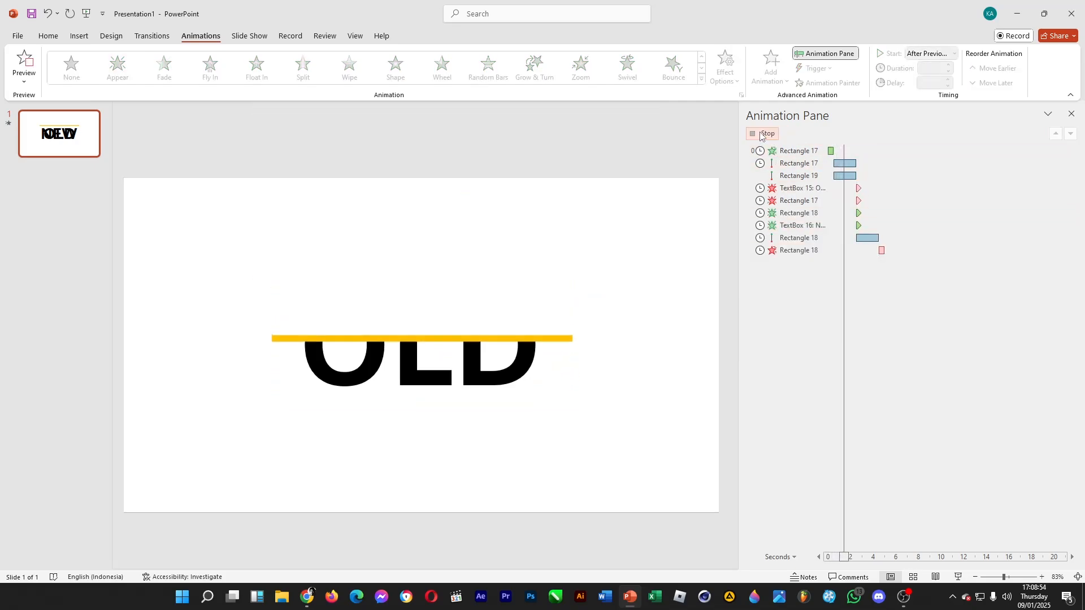
- Move the white masking rectangle back in the stacking order and preview the animation
click(601, 174)
right_click(600, 174)
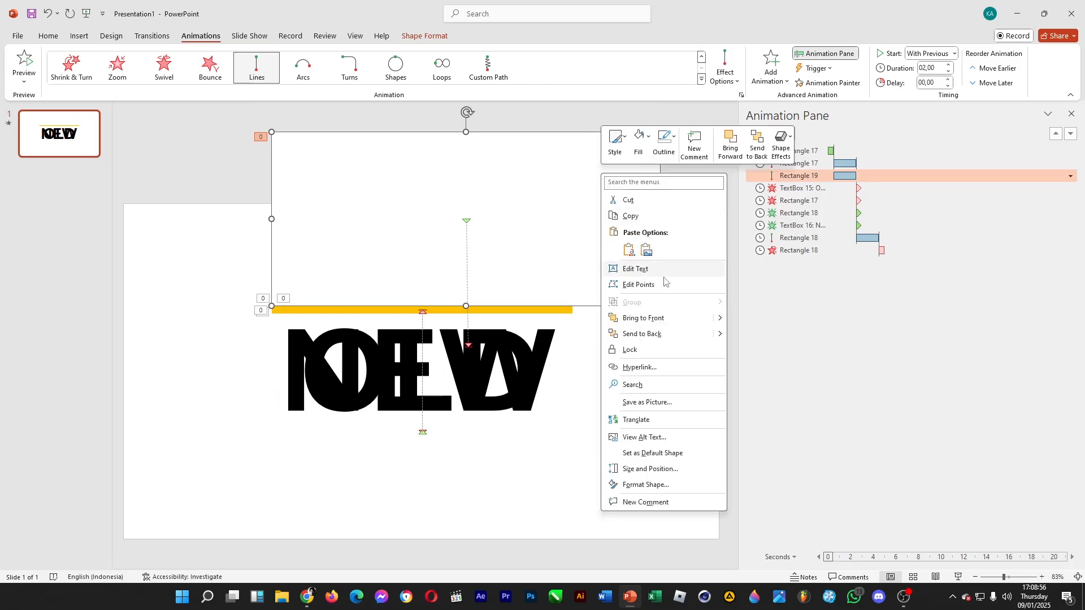
click(219, 212)
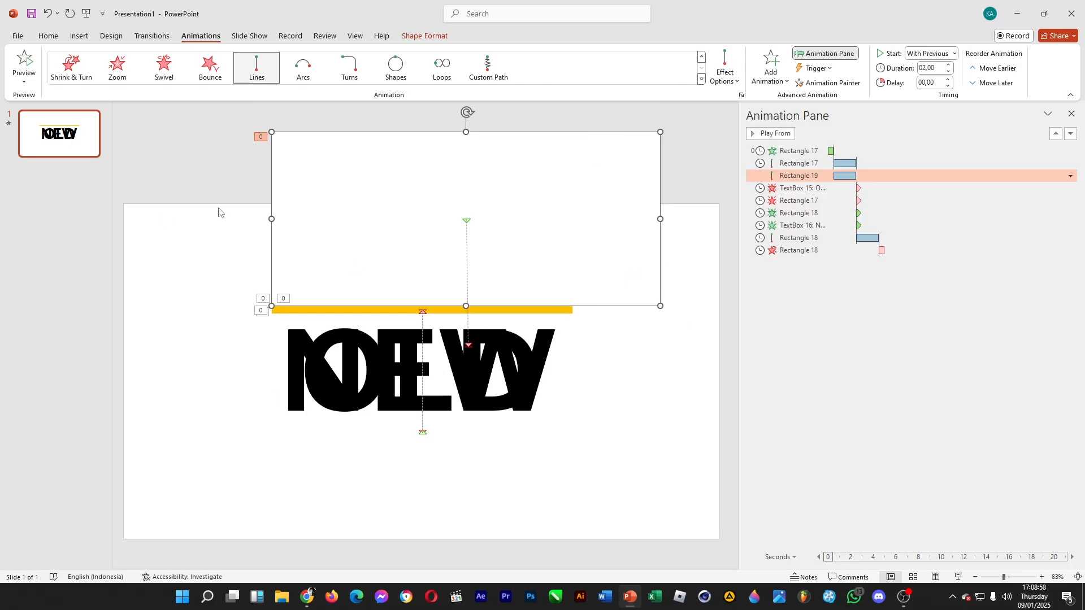
right_click(452, 155)
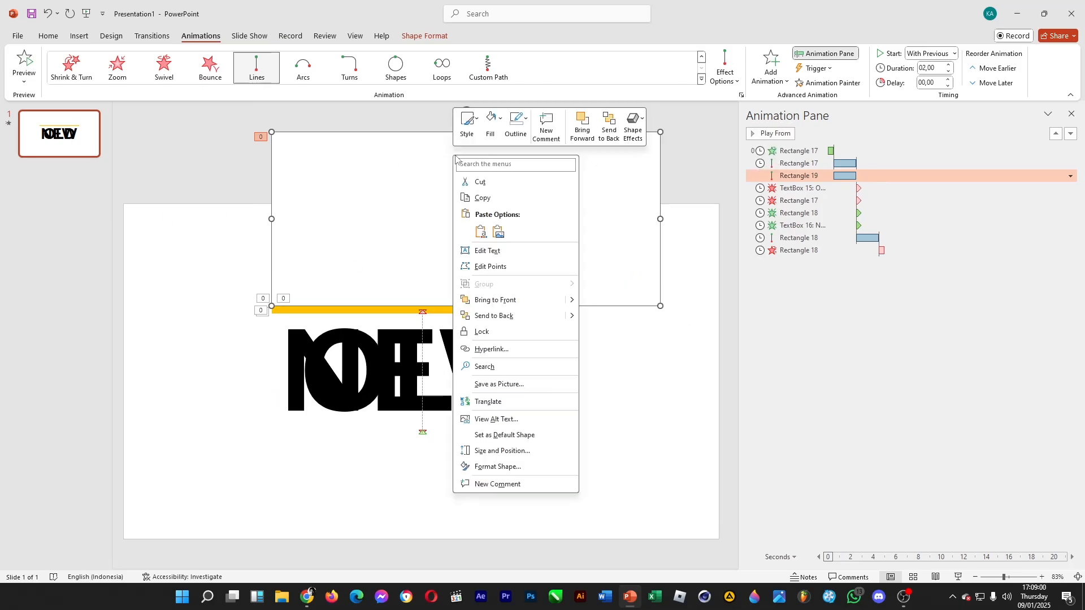
click(552, 316)
click(771, 133)
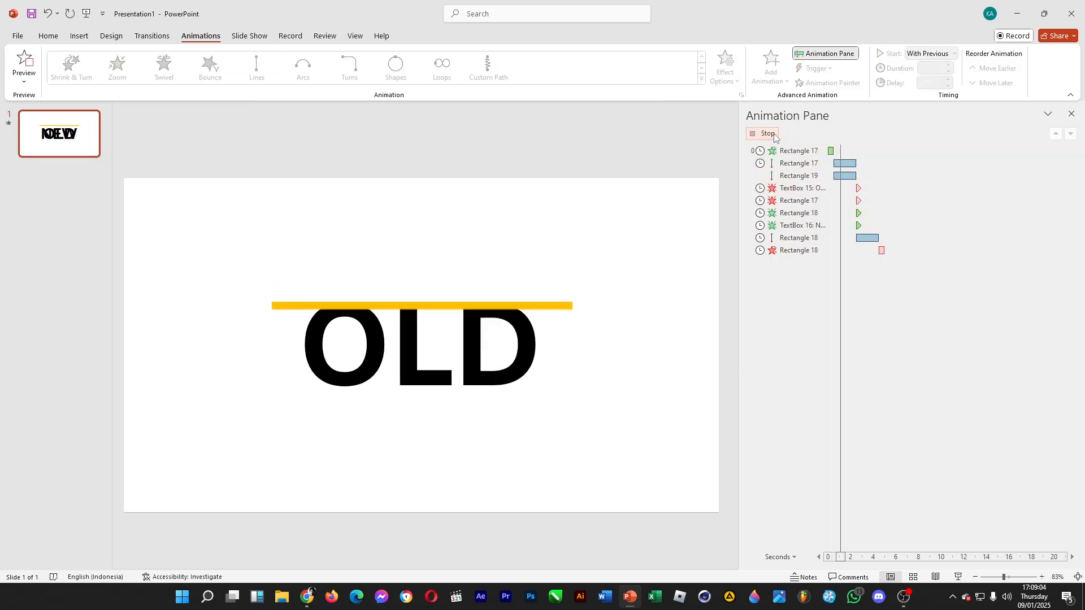
click(599, 325)
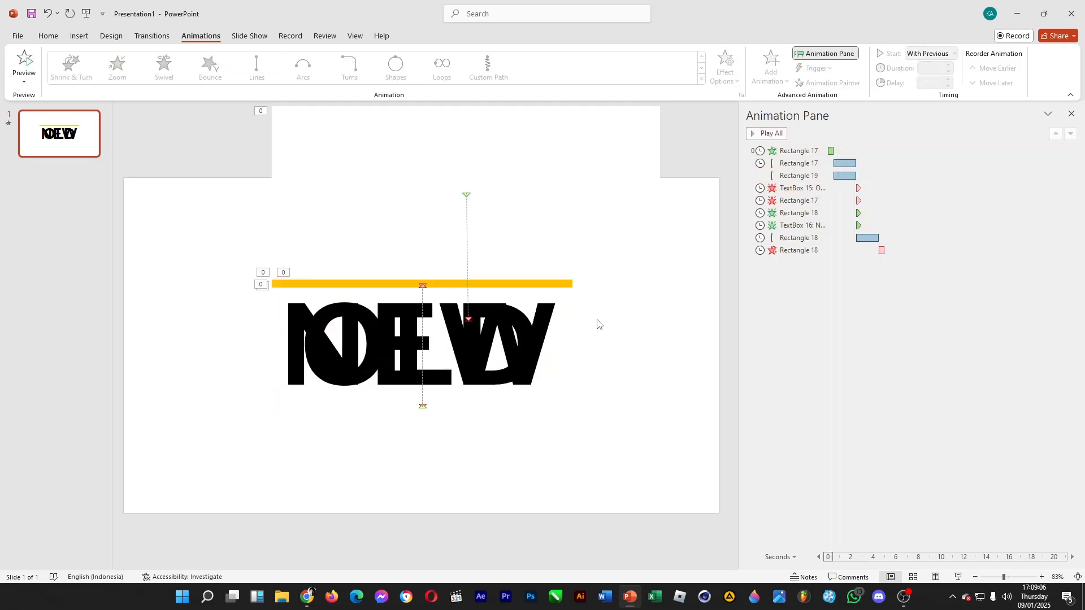
- Send the white rectangle backward one more level and play the sequence again
click(648, 225)
right_click(654, 239)
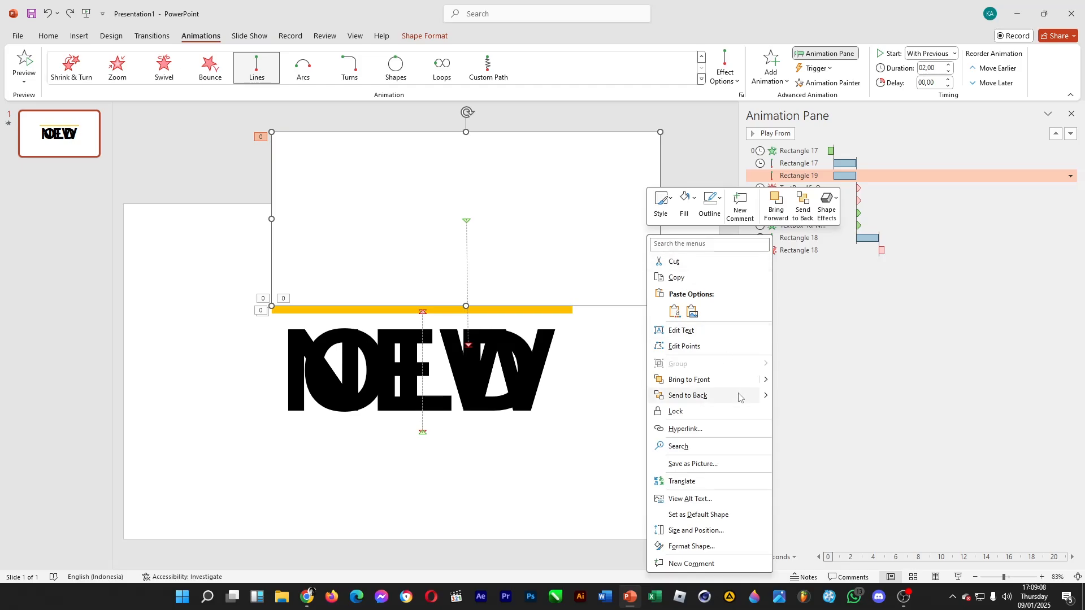
mouse_move(767, 400)
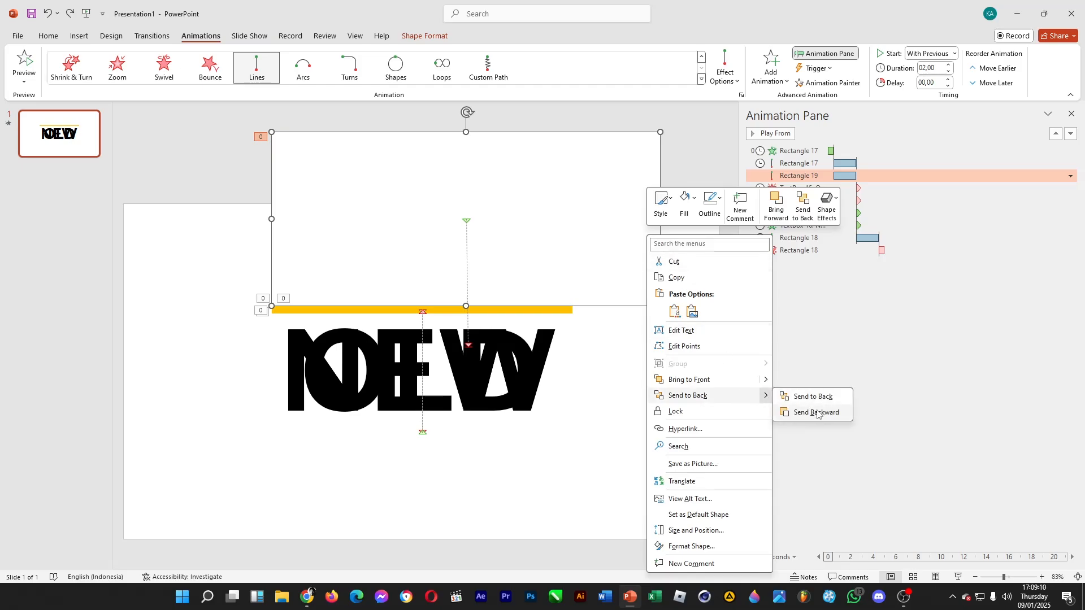
click(817, 413)
click(765, 134)
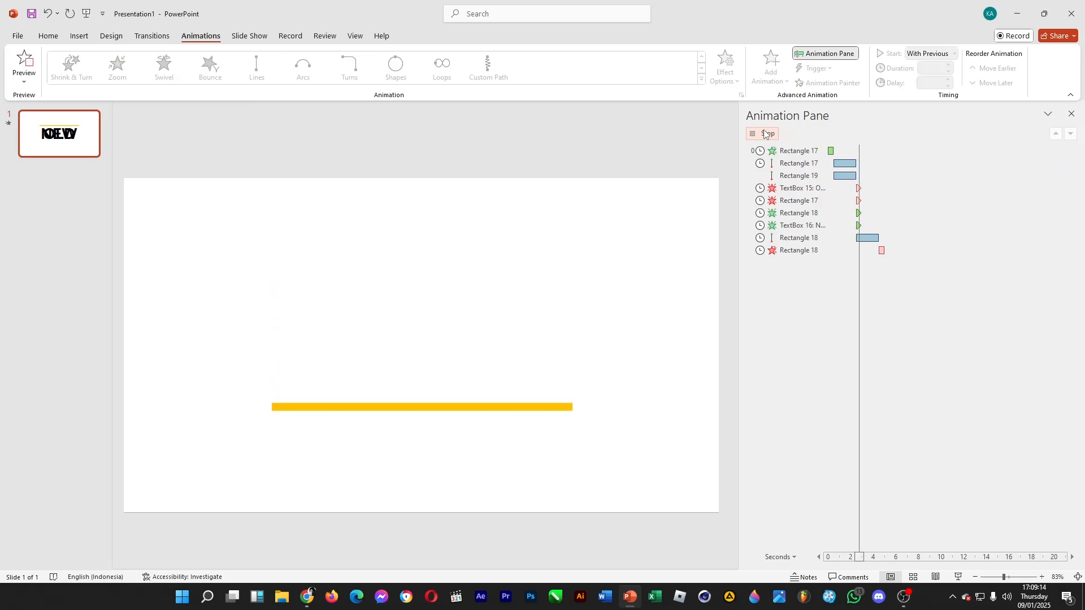
- Duplicate the white rectangle together with its motion path and align the copy exactly over the original
click(802, 179)
click(787, 167)
click(801, 172)
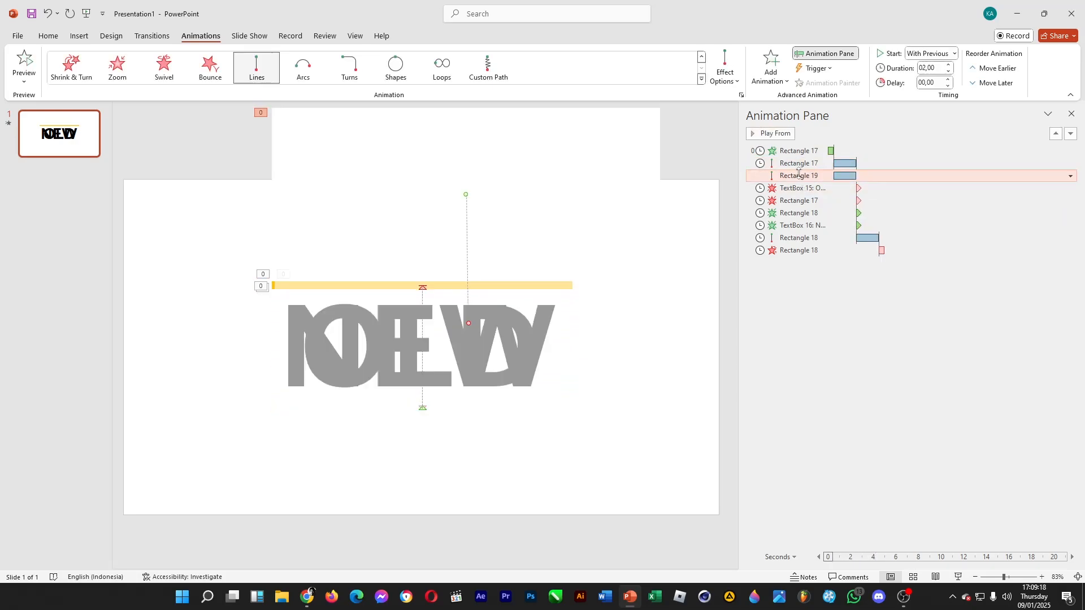
click(544, 186)
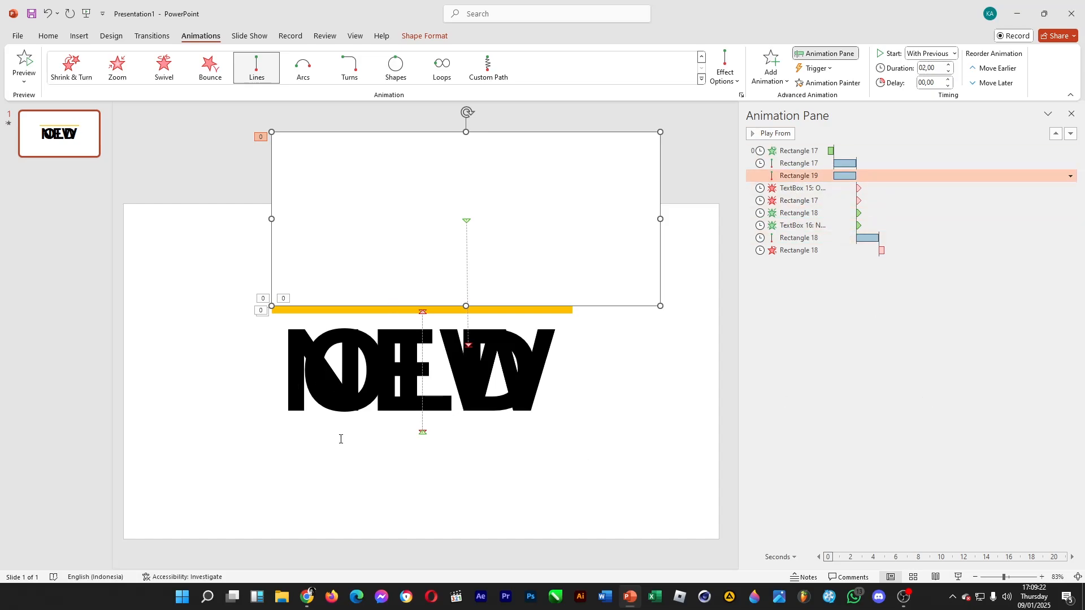
key(ctrl+v)
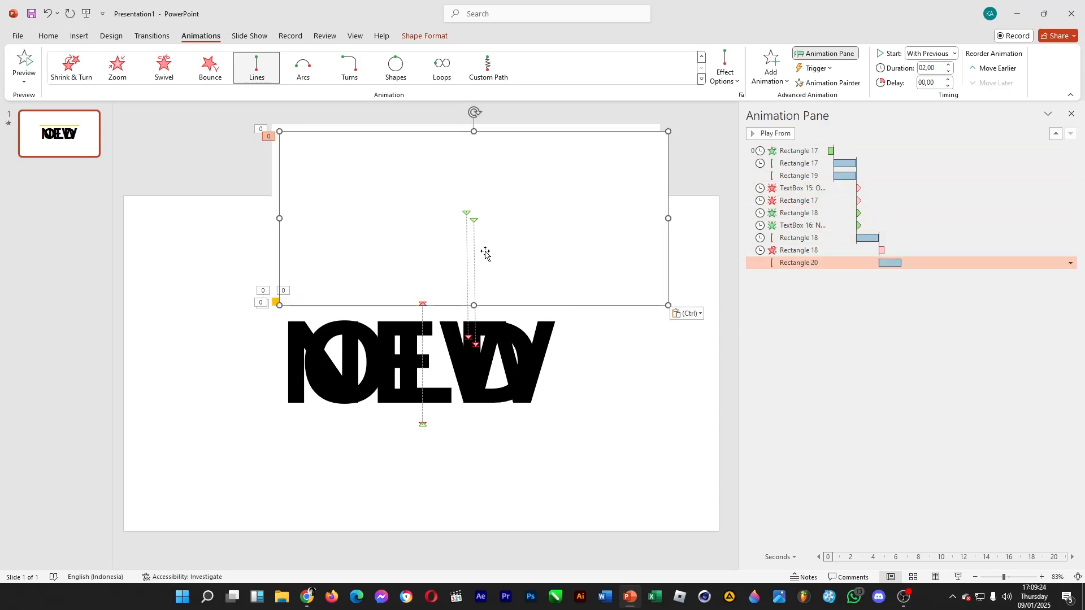
drag(484, 250, 429, 245)
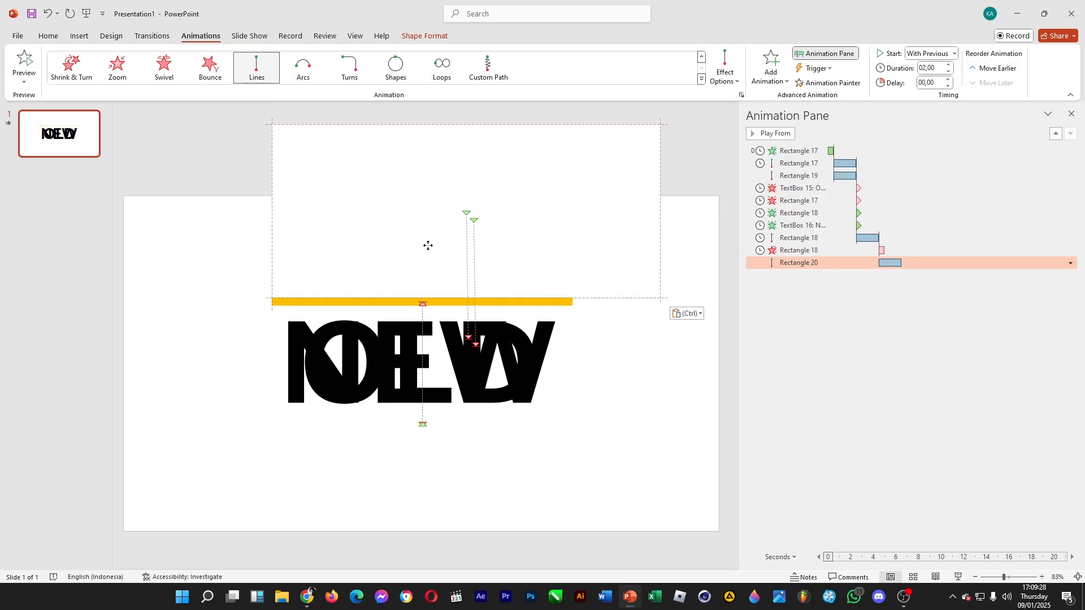
click(862, 282)
- Check the copied rectangle's motion path against Rectangle 18's exit animation and play the whole sequence
click(785, 264)
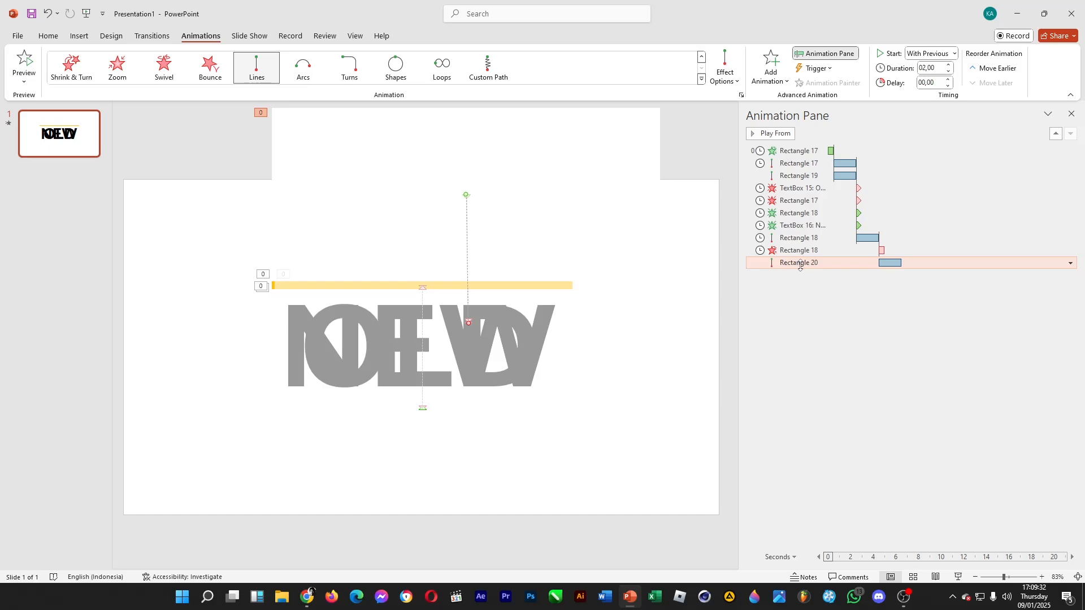
click(796, 251)
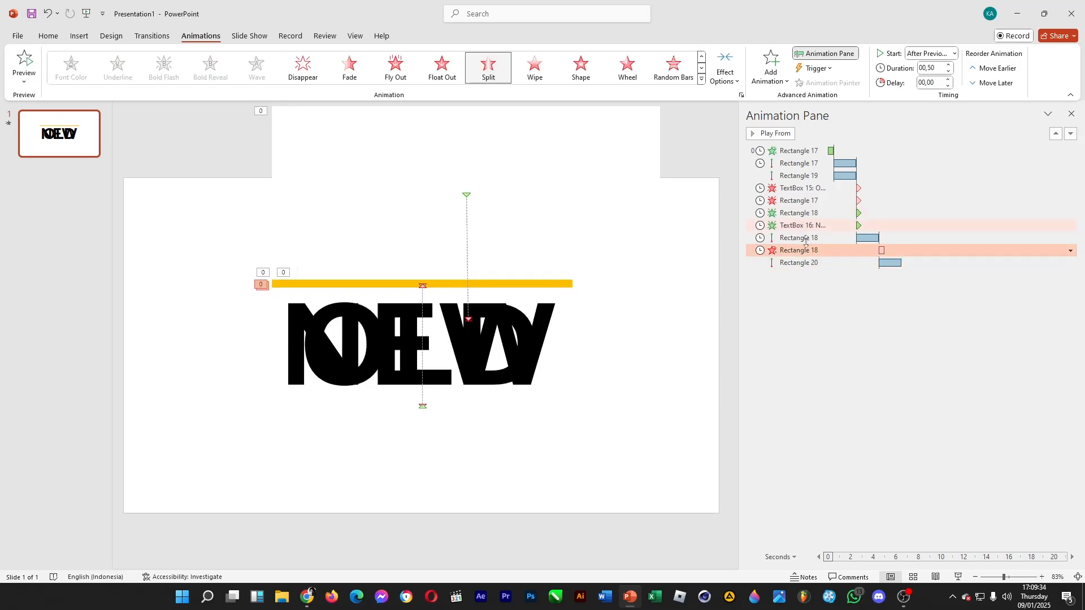
click(582, 158)
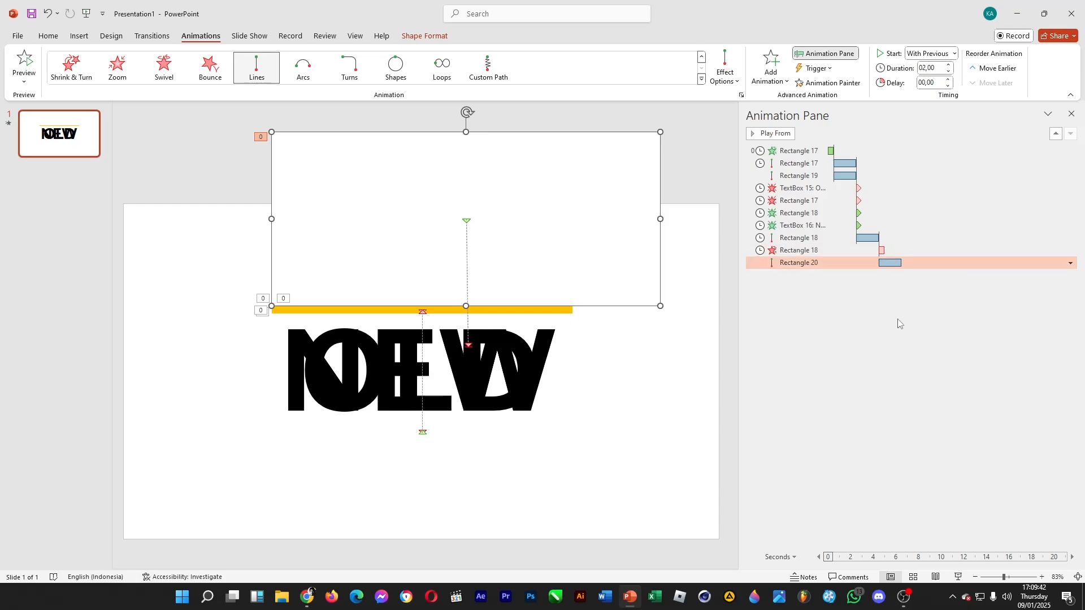
click(893, 293)
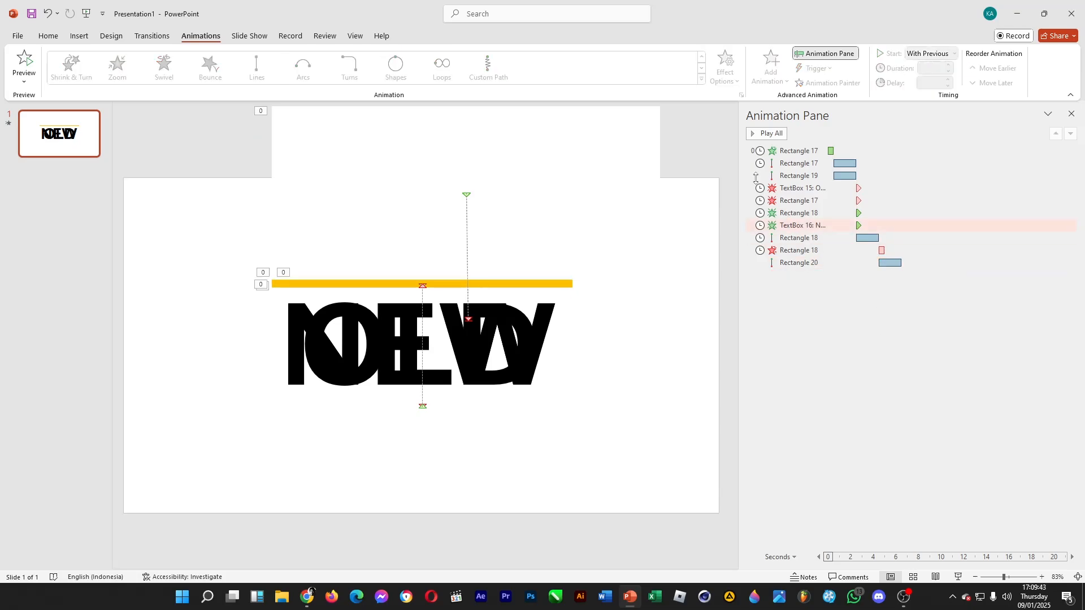
click(752, 137)
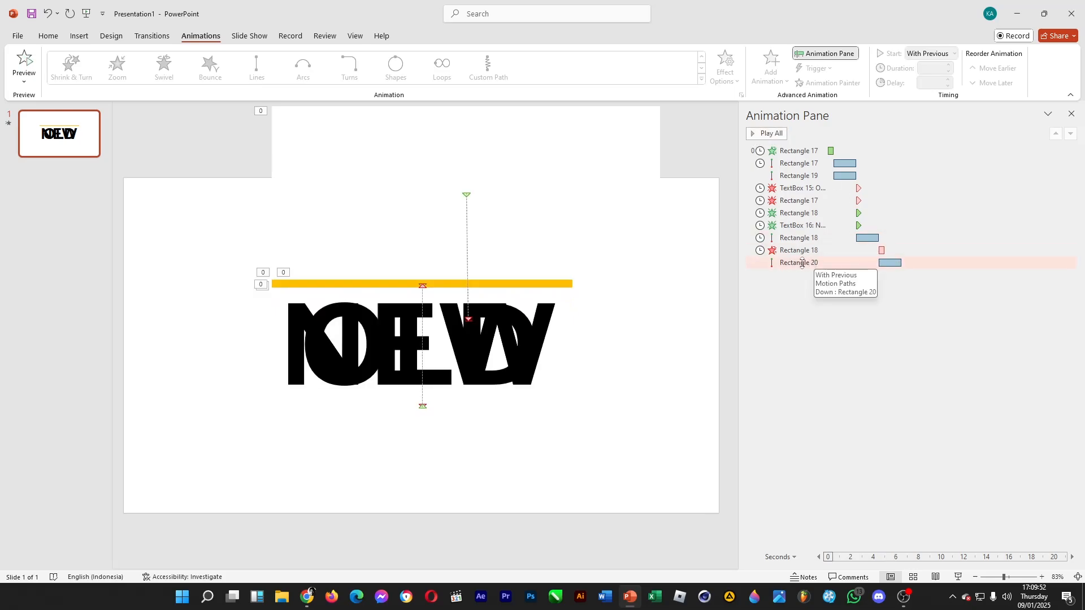
- Reorder Rectangle 20's motion path directly after Rectangle 18's motion path, before Rectangle 18's exit, and set it to start With Previous
drag(802, 263, 799, 240)
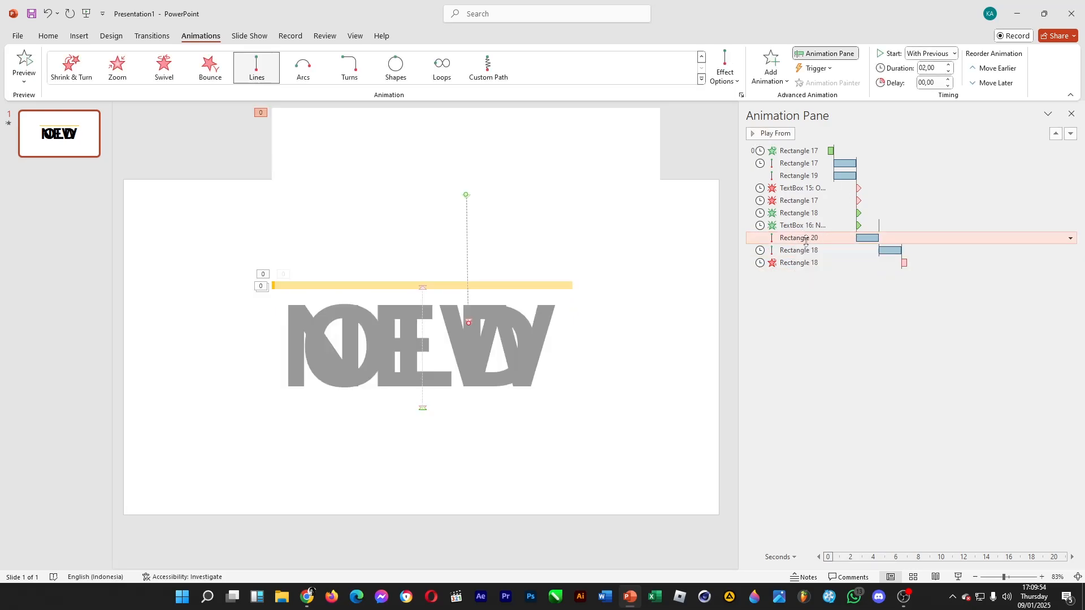
right_click(807, 243)
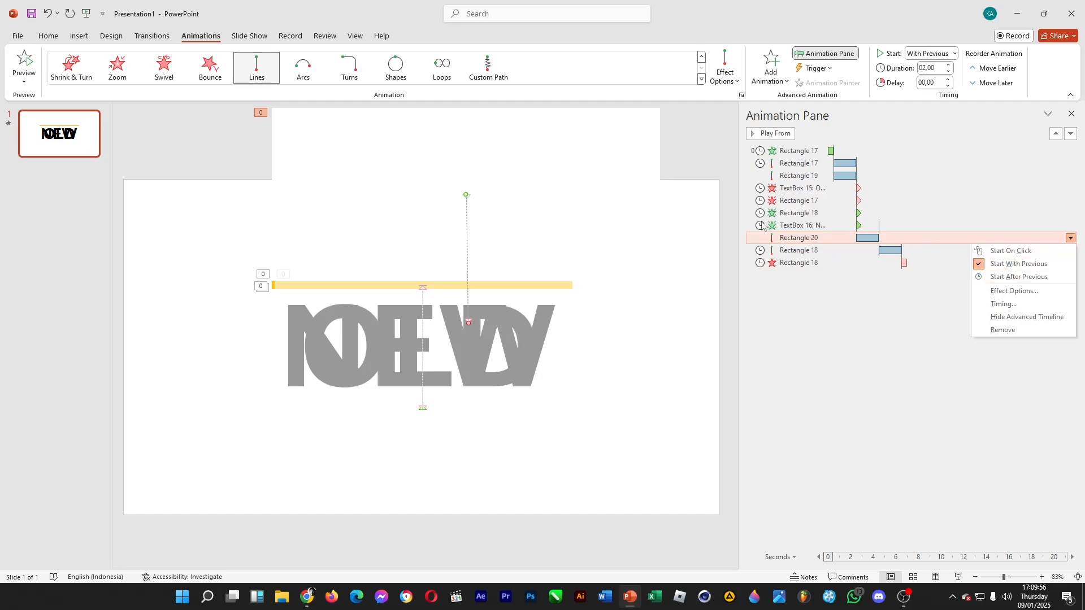
click(782, 234)
drag(794, 248, 797, 237)
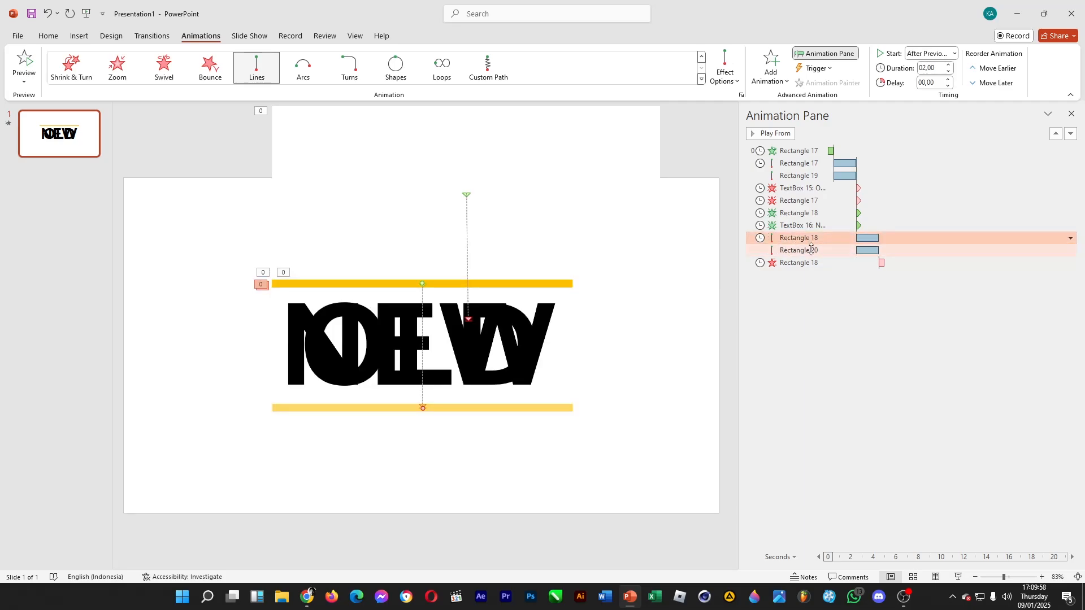
click(810, 251)
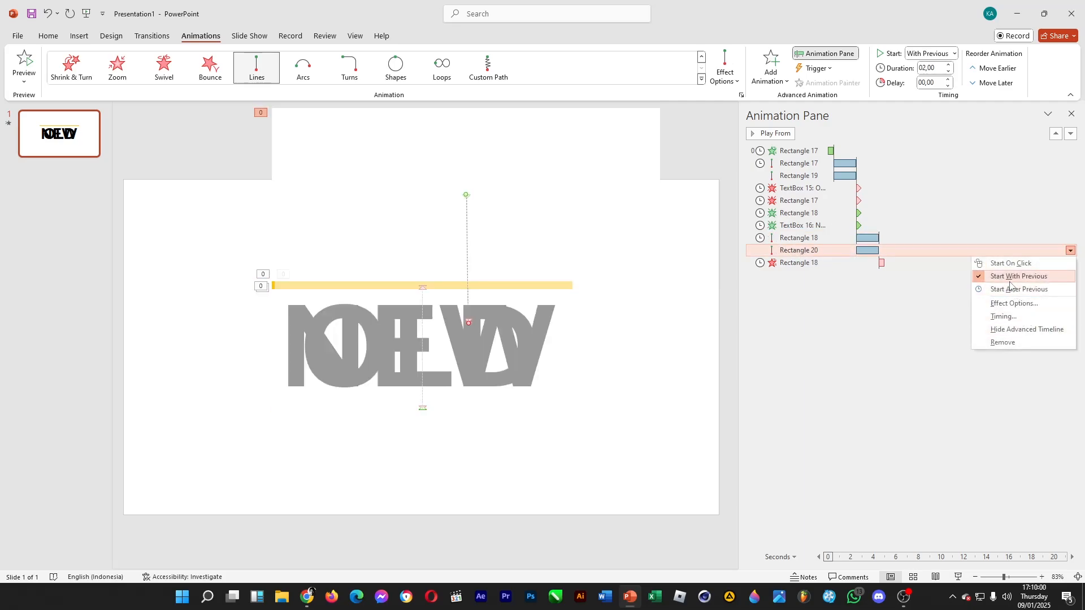
click(1004, 277)
- Check the effect options of Rectangle 20's motion path and play the whole animation sequence
click(767, 397)
click(802, 250)
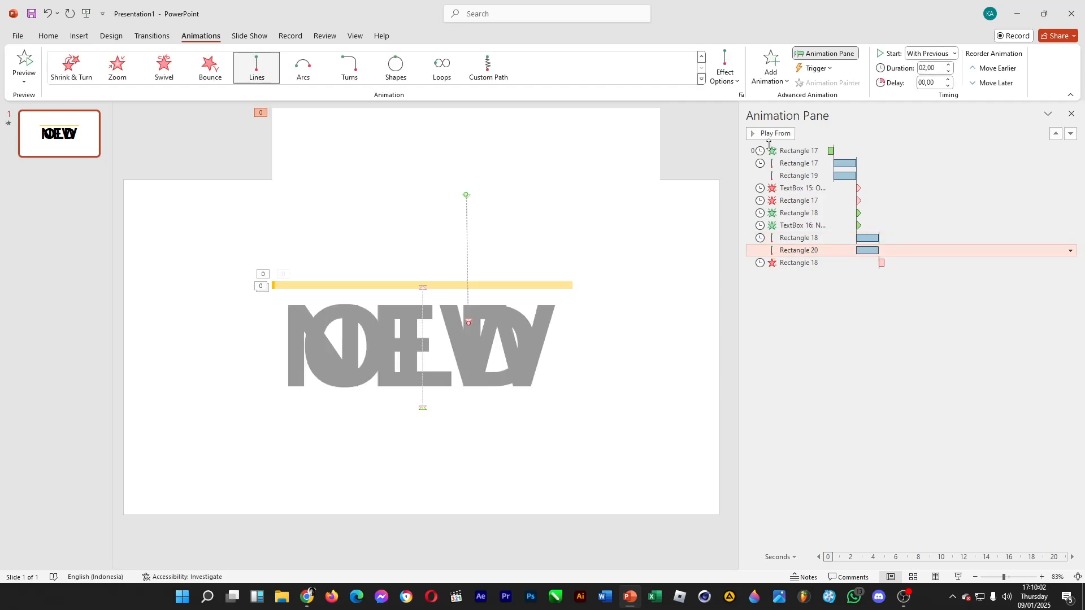
click(730, 69)
click(772, 343)
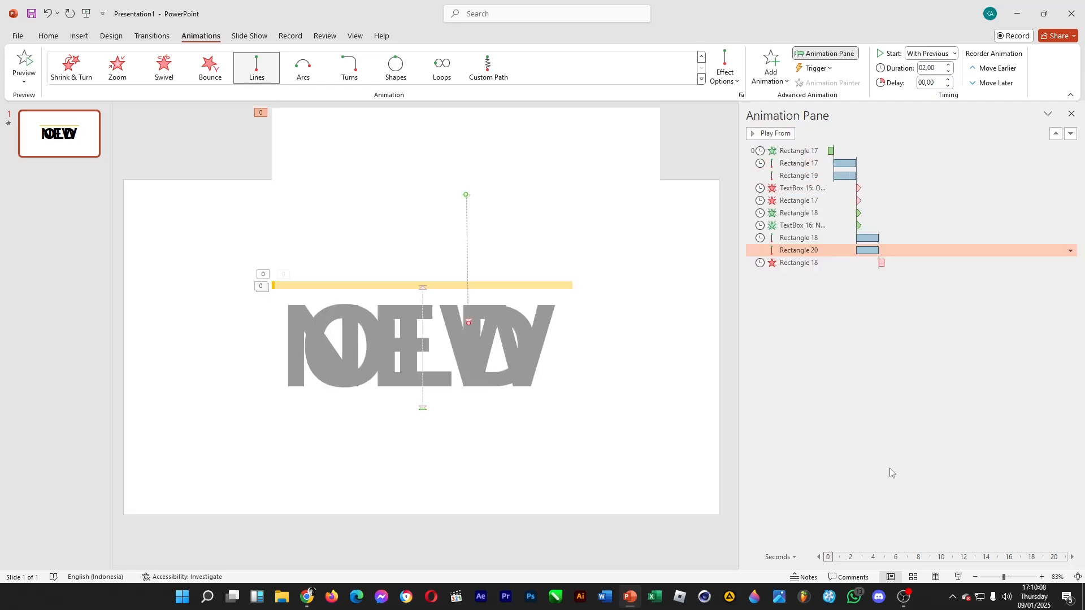
click(840, 351)
click(769, 134)
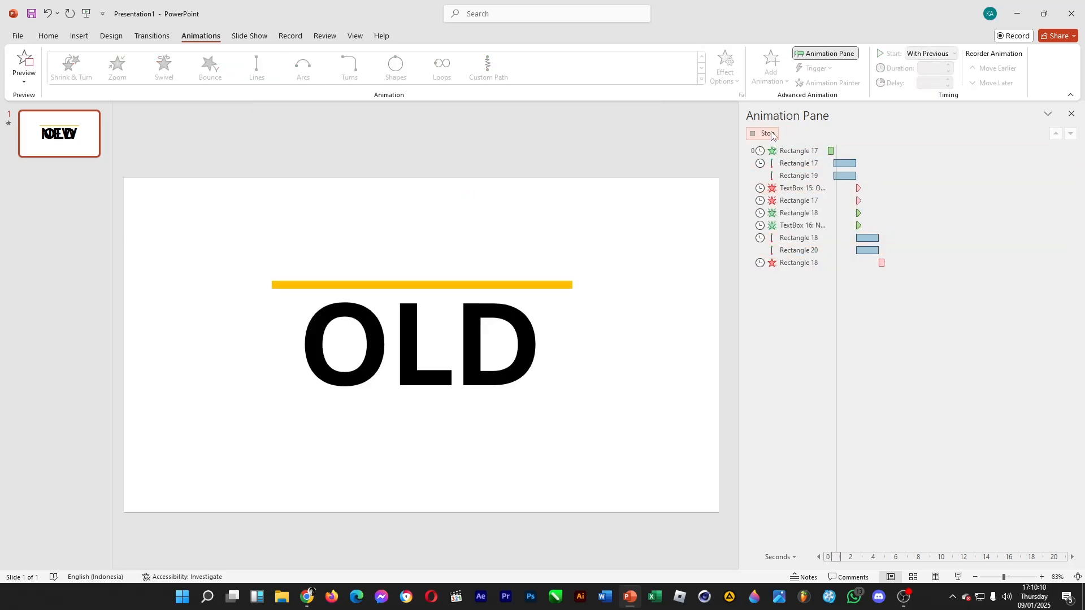